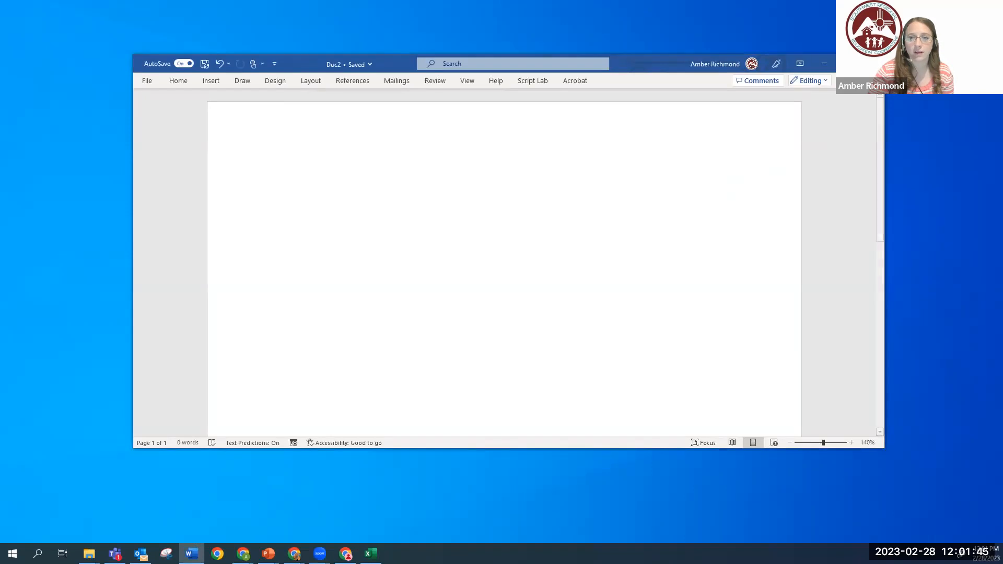
Maximize the document window, then insert the built-in Blank header and delete its placeholder text.
key(super+Up)
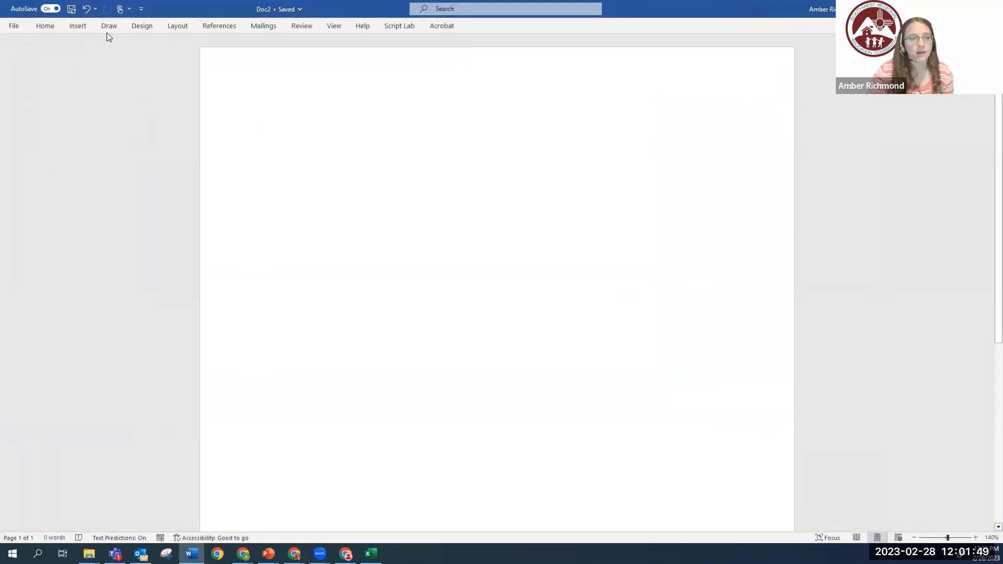
click(79, 26)
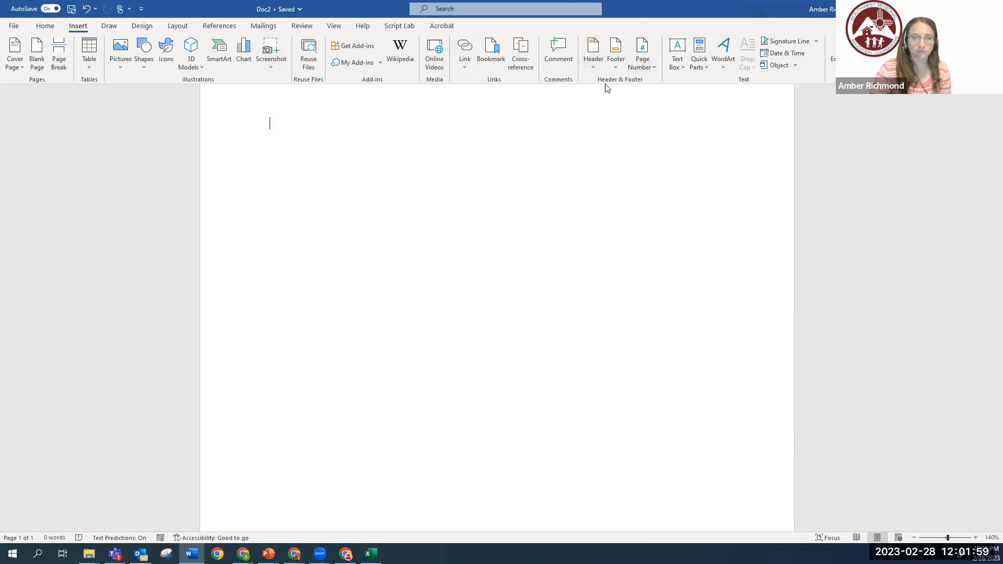
click(594, 53)
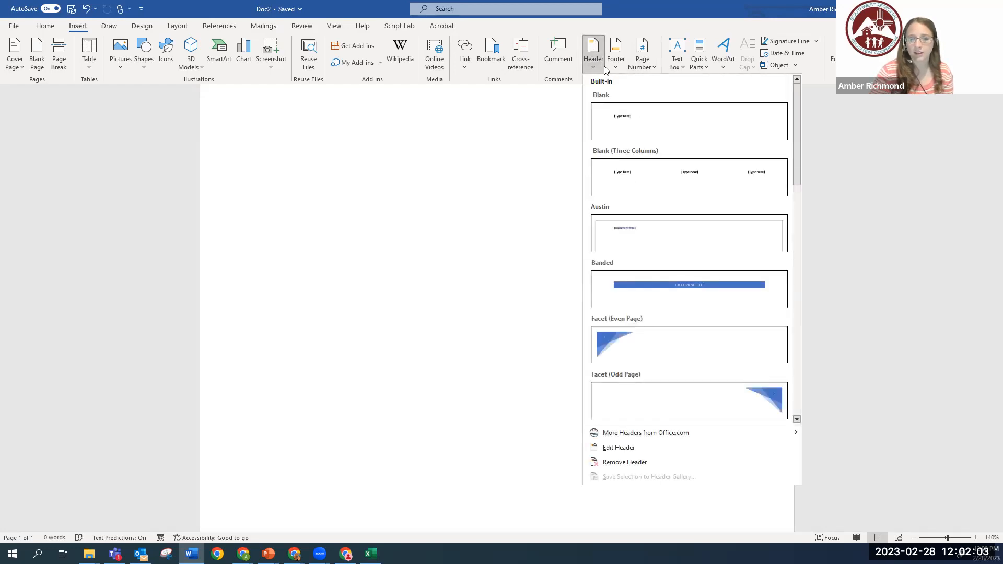
click(664, 115)
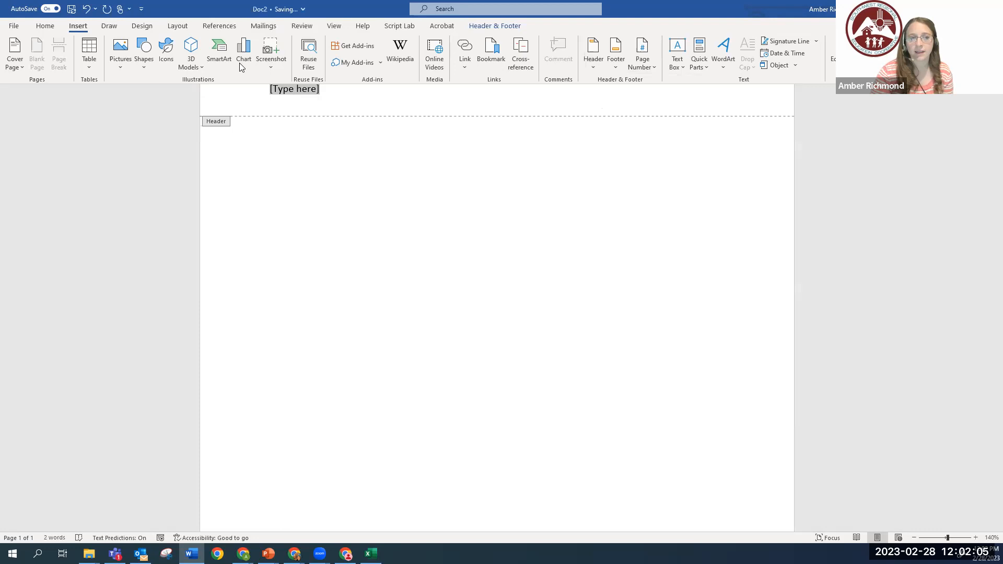
click(337, 90)
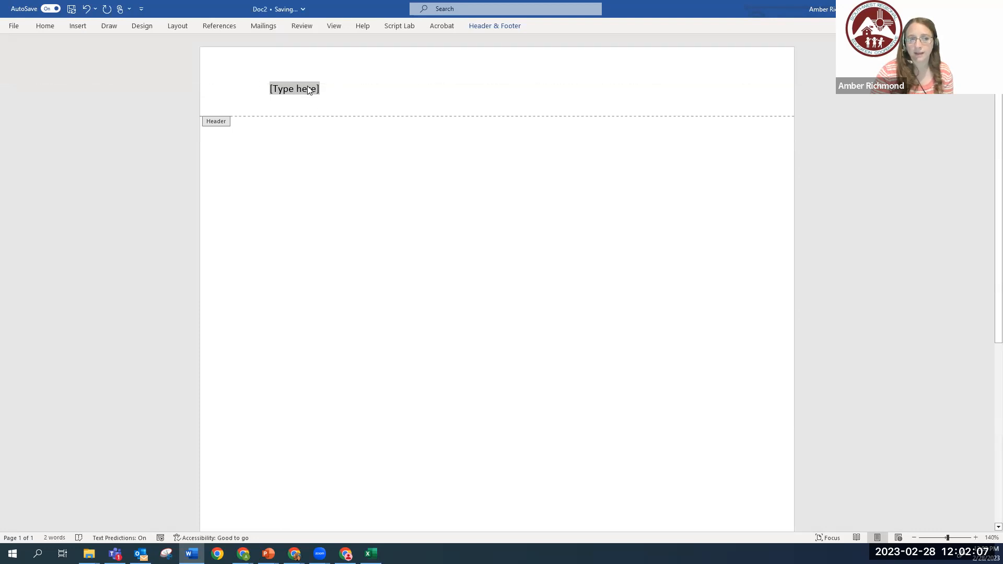
key(BackSpace)
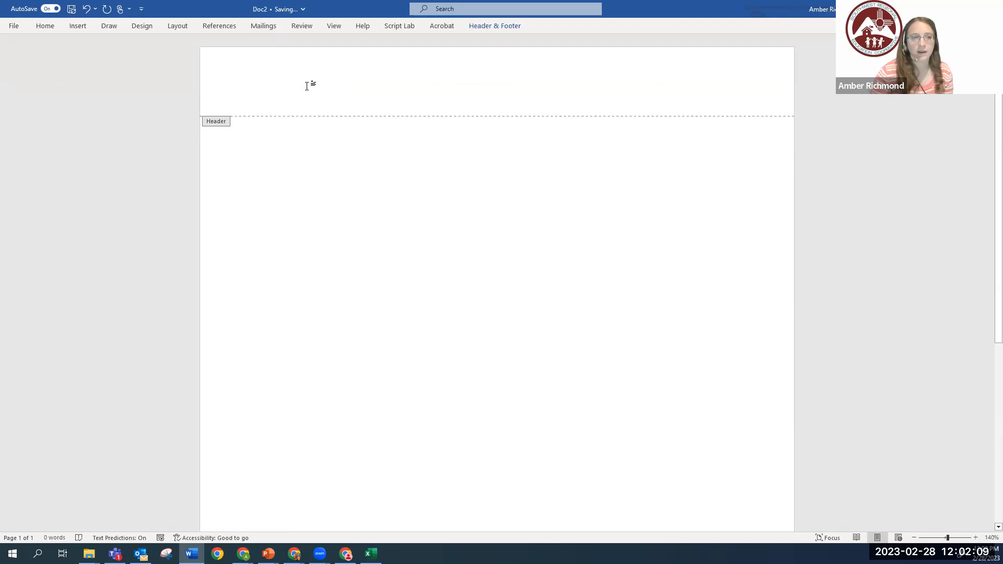
Look over the header and footer tools, and try leaving and re-entering the header area of the page.
click(89, 29)
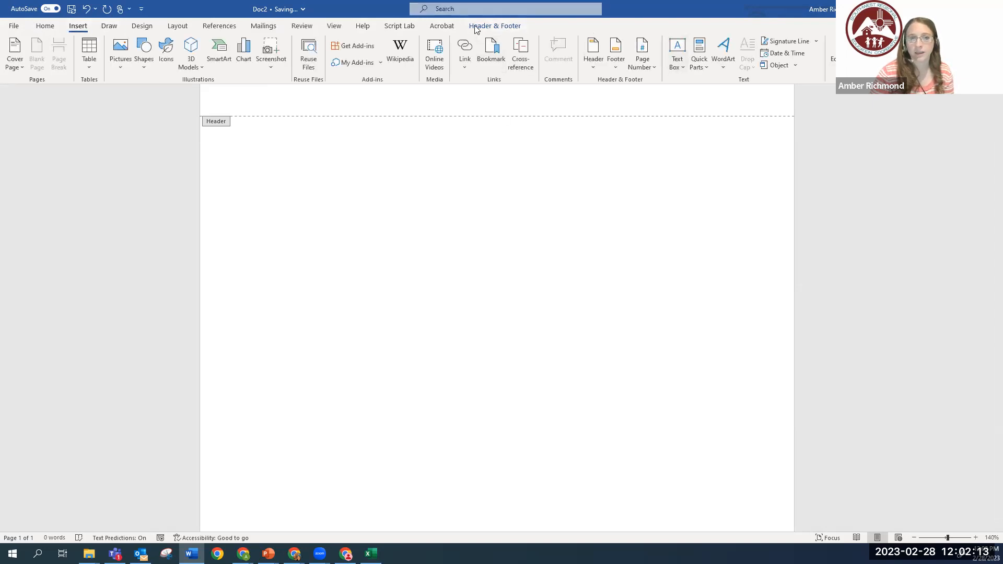
click(496, 26)
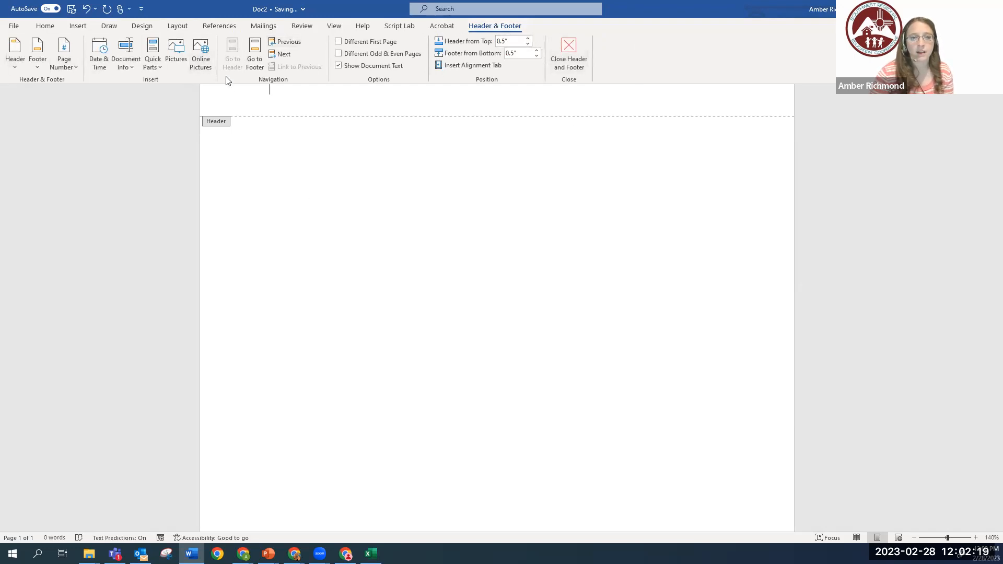
click(445, 235)
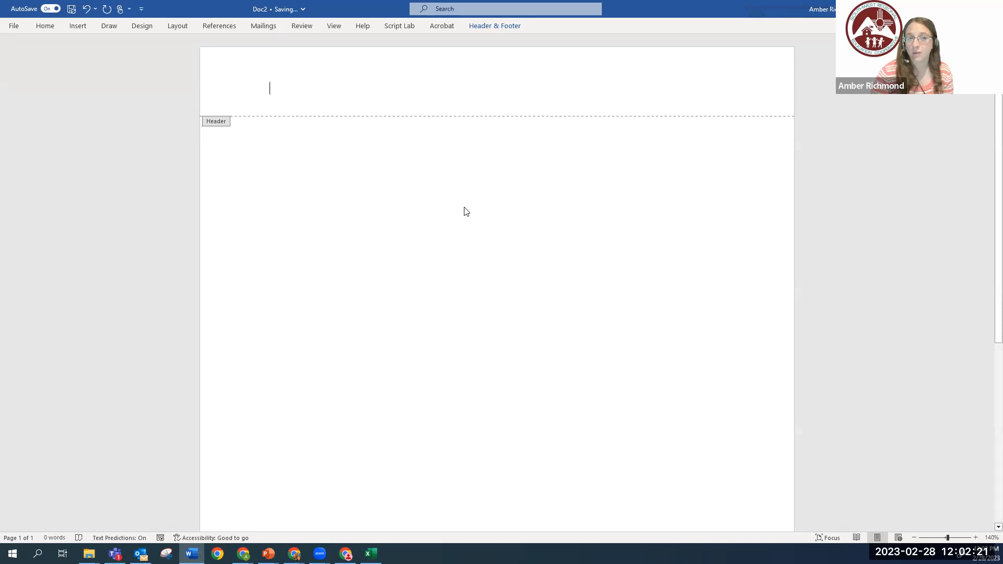
click(495, 28)
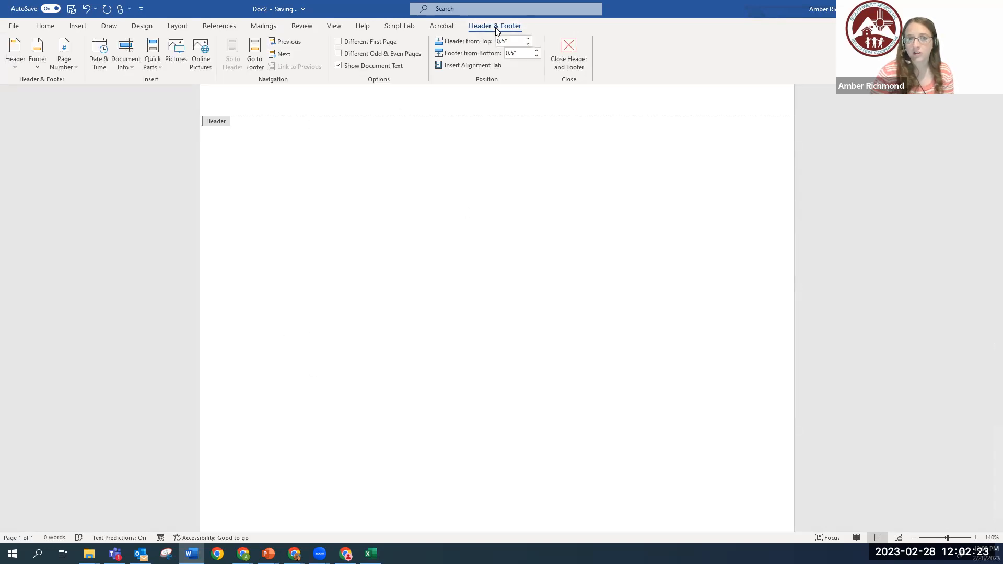
click(572, 60)
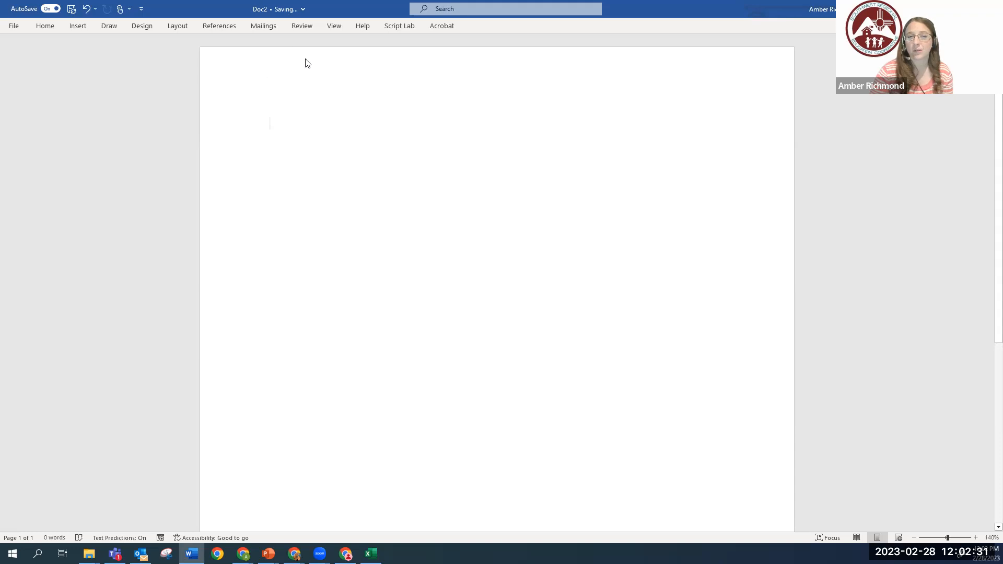
double_click(282, 82)
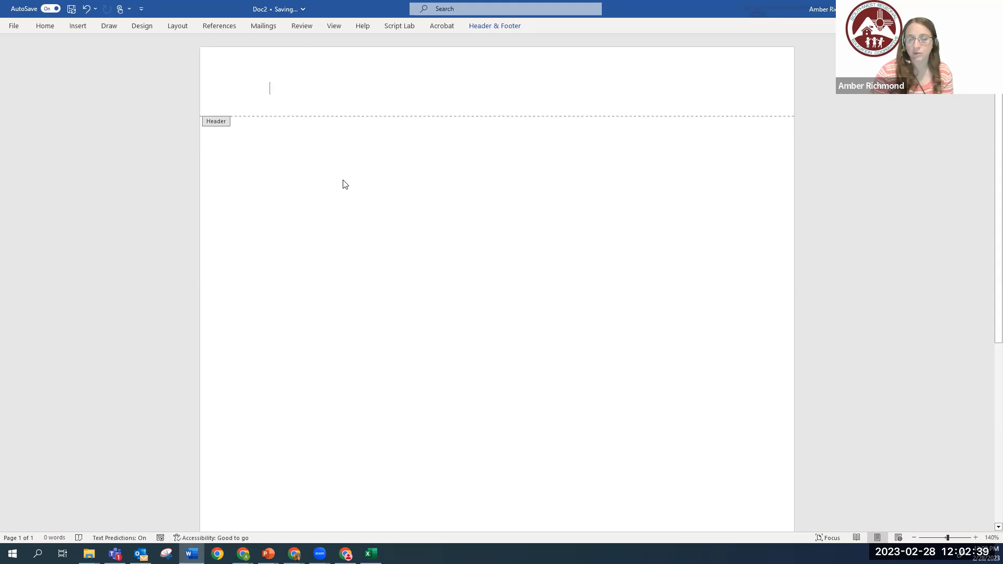
double_click(309, 179)
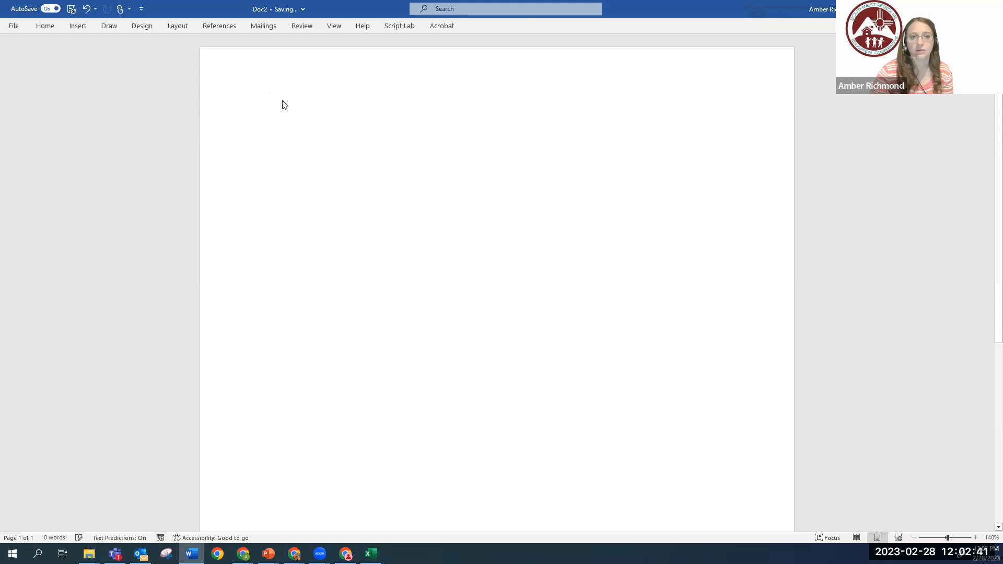
Reopen the header, enter "Hello" in it, and return to the document body.
double_click(284, 71)
click(505, 25)
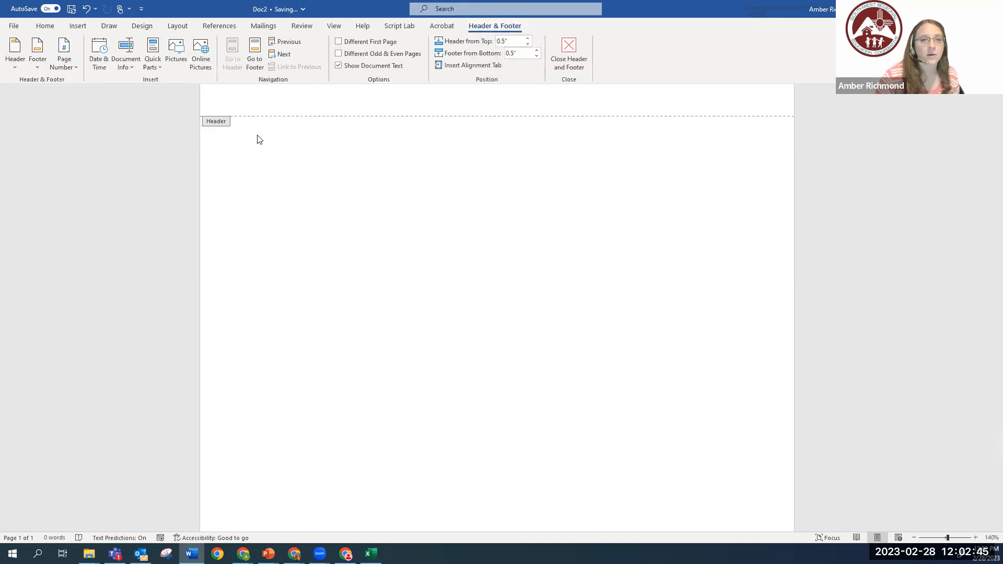
click(299, 97)
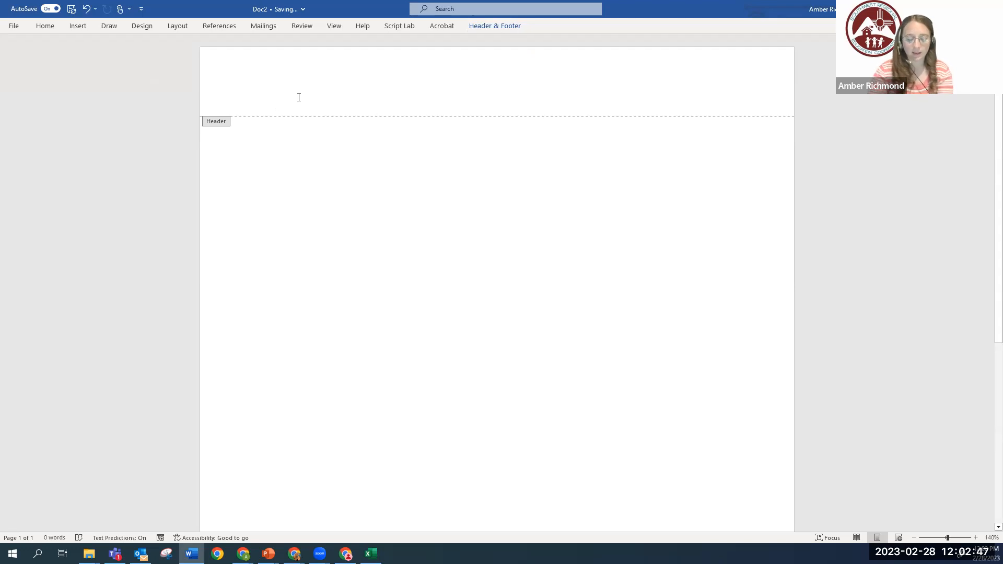
text(Hello)
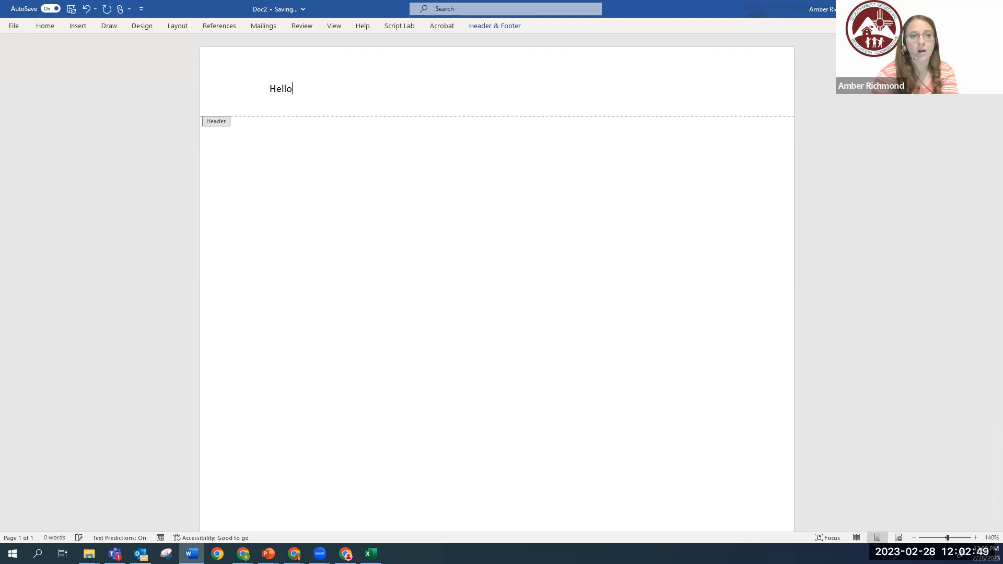
double_click(298, 281)
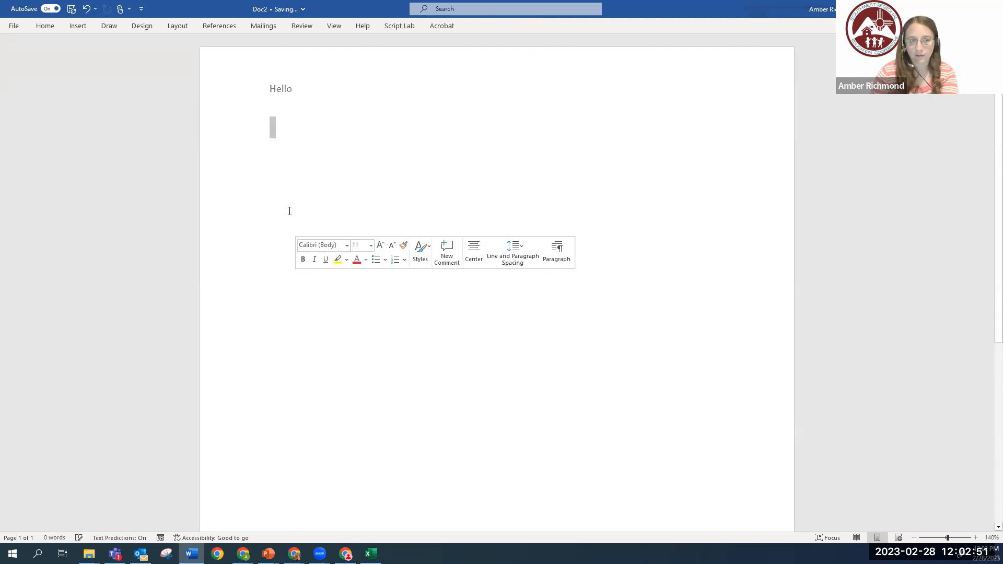
Insert two blank pages and check the header on each page of the document.
click(79, 29)
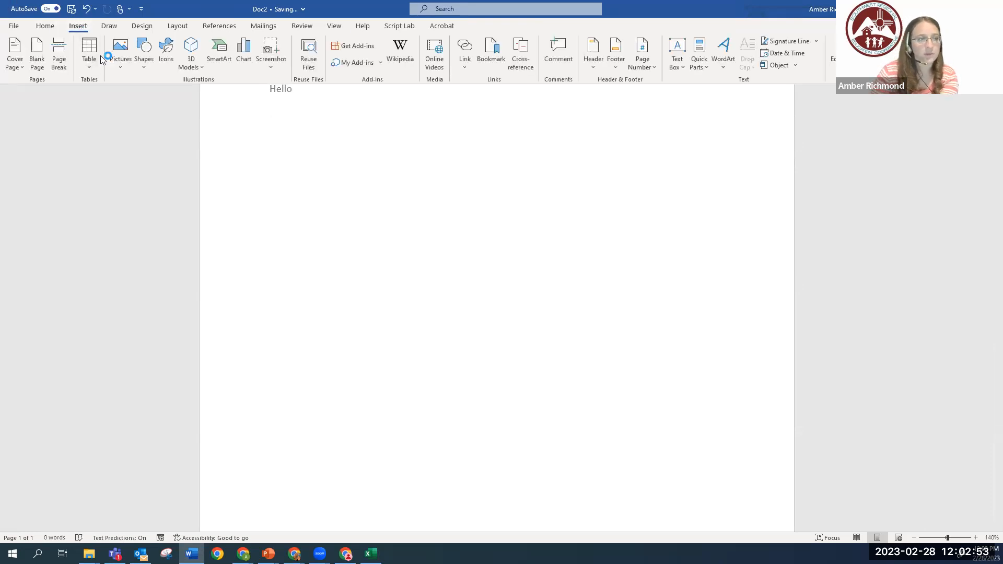
click(38, 59)
click(37, 55)
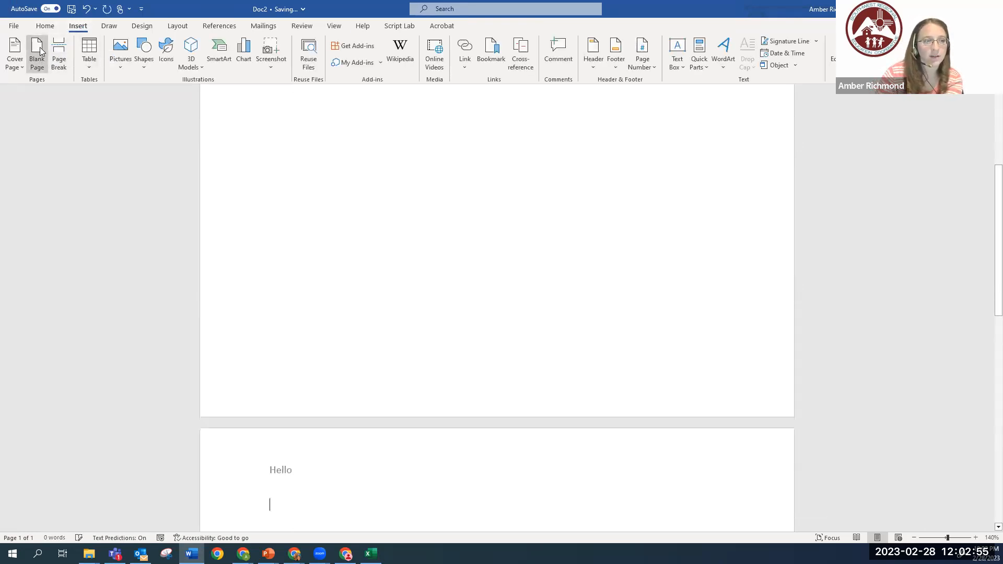
scroll(343, 358, down, 1)
scroll(355, 318, up, 8)
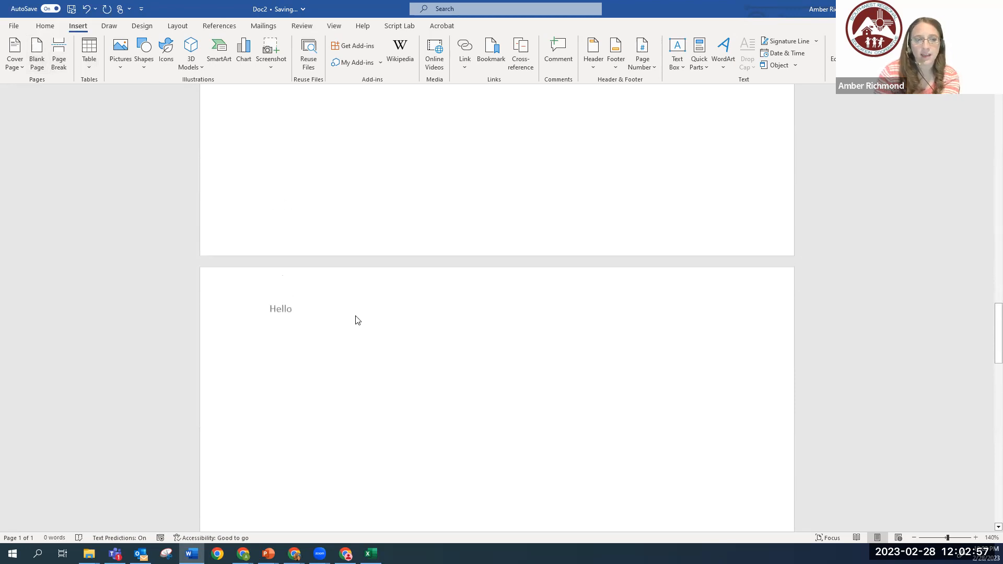
scroll(354, 316, up, 4)
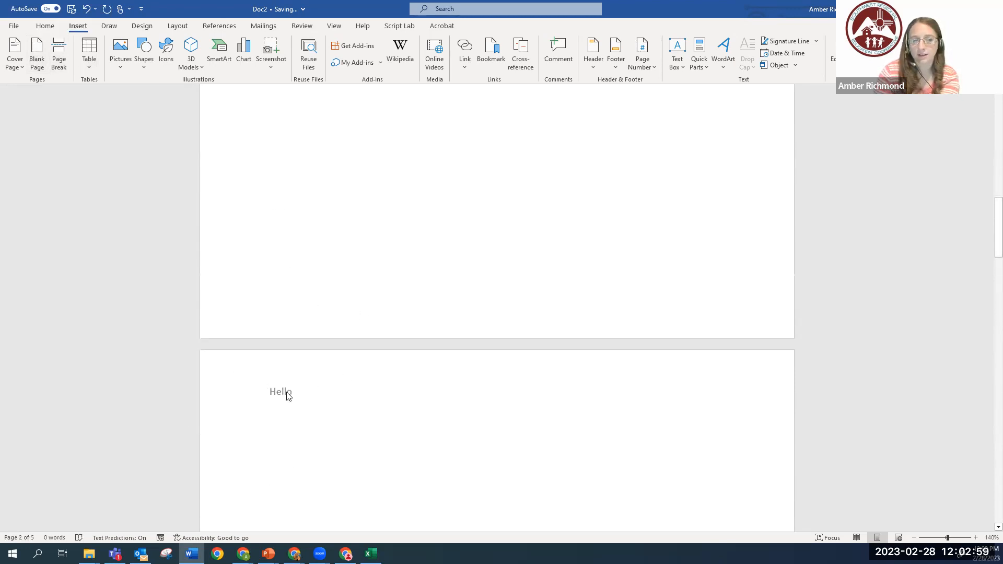
scroll(351, 367, up, 3)
scroll(351, 367, down, 5)
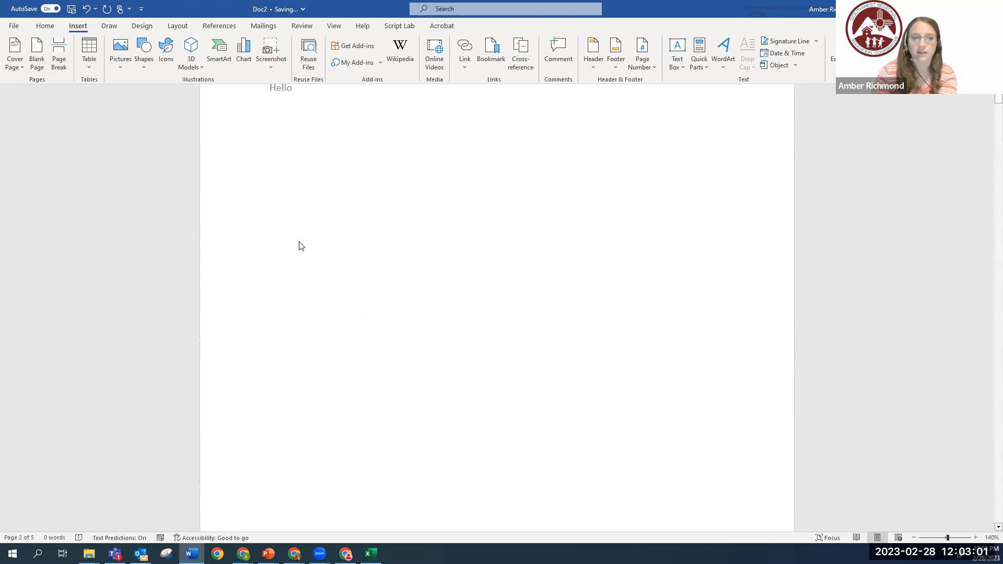
Reopen the first page's header for editing and show the header and footer tools.
click(305, 98)
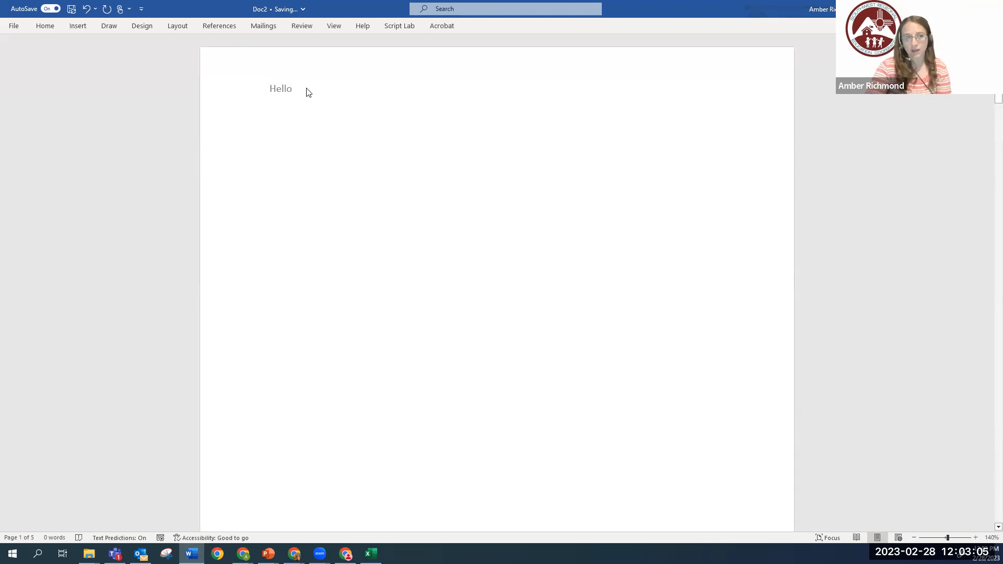
double_click(307, 89)
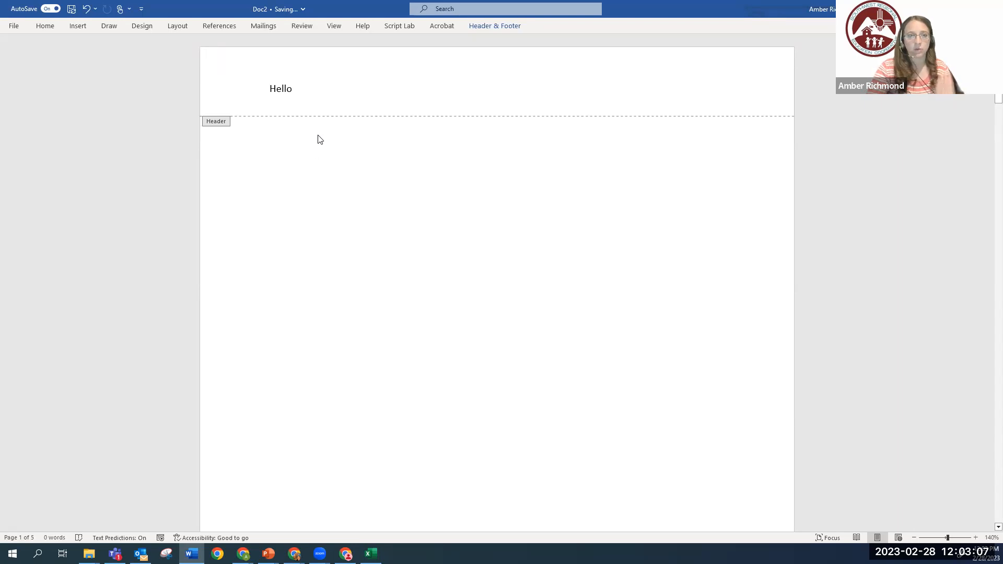
click(501, 25)
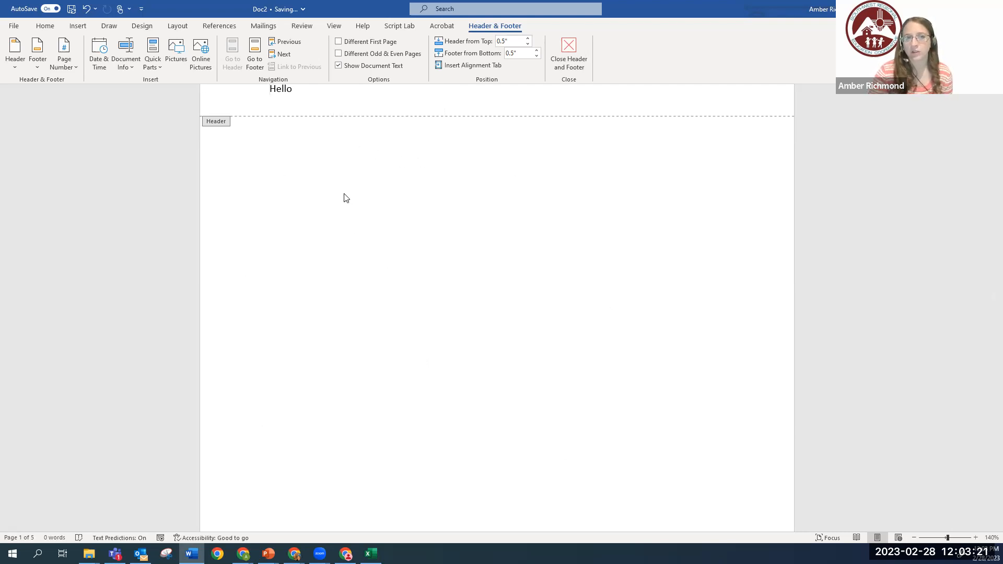
Turn on the Different First Page option to compare the headers across the pages, and switch it off again.
click(337, 42)
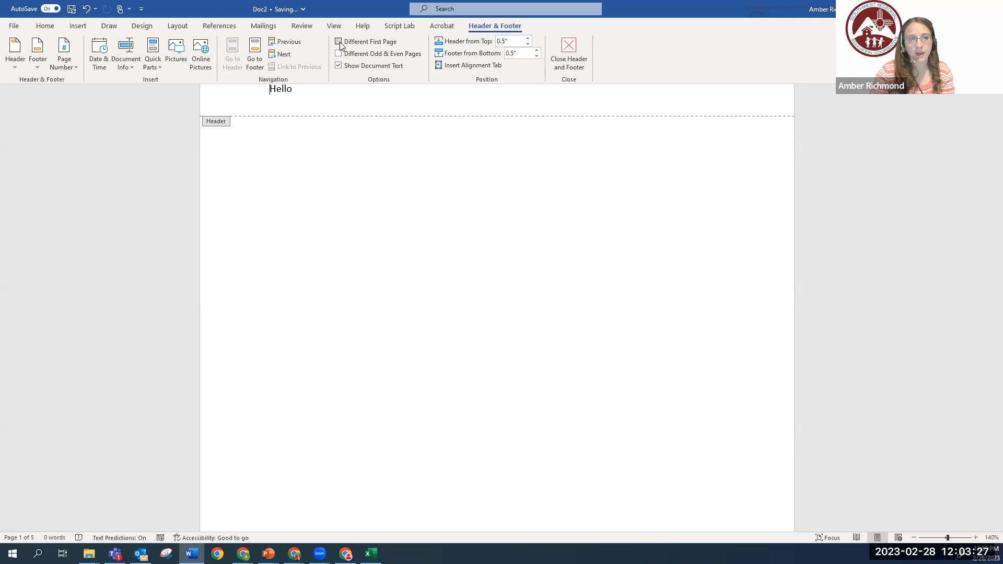
click(289, 240)
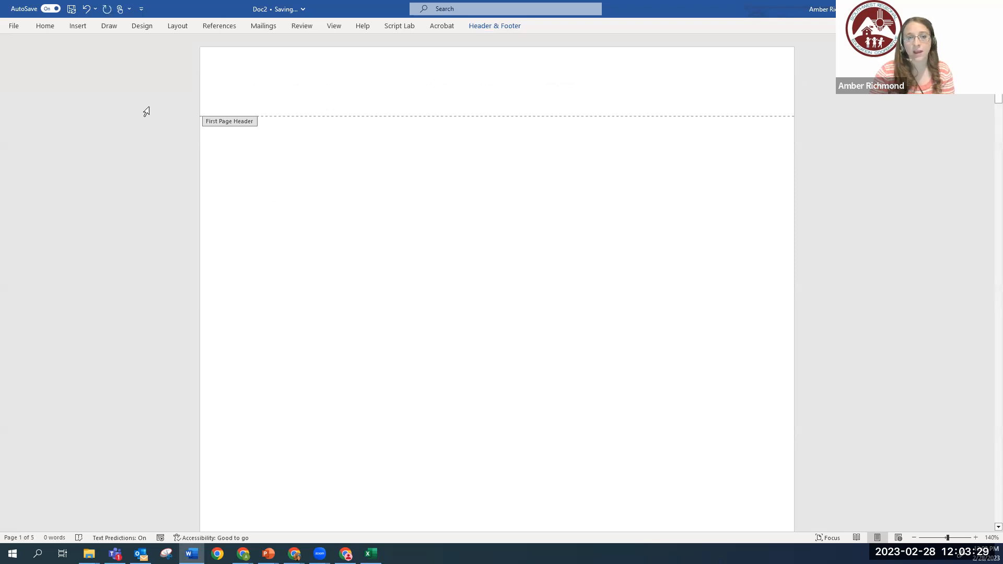
scroll(338, 334, down, 4)
scroll(338, 334, down, 15)
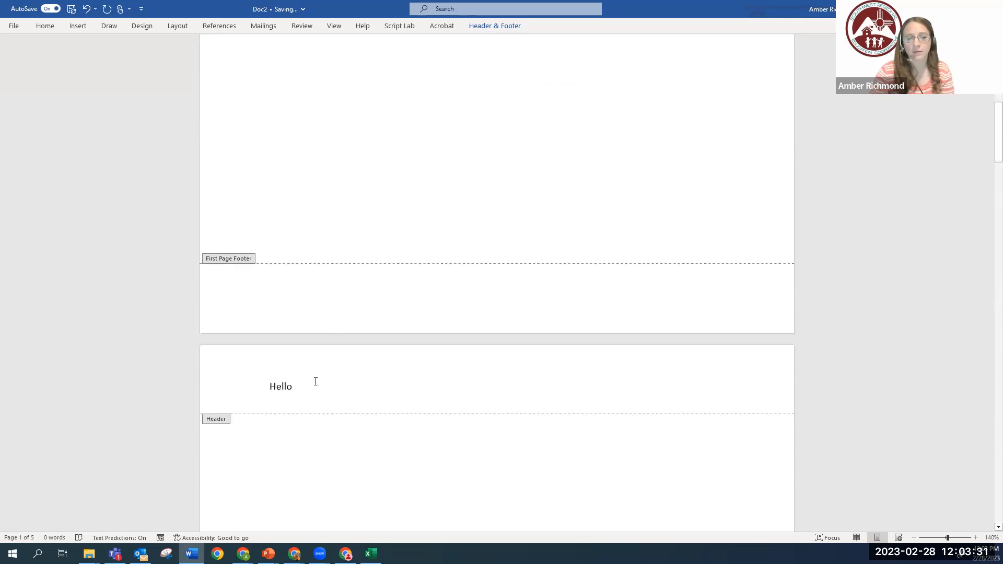
scroll(316, 380, down, 10)
scroll(316, 381, up, 15)
scroll(305, 367, up, 10)
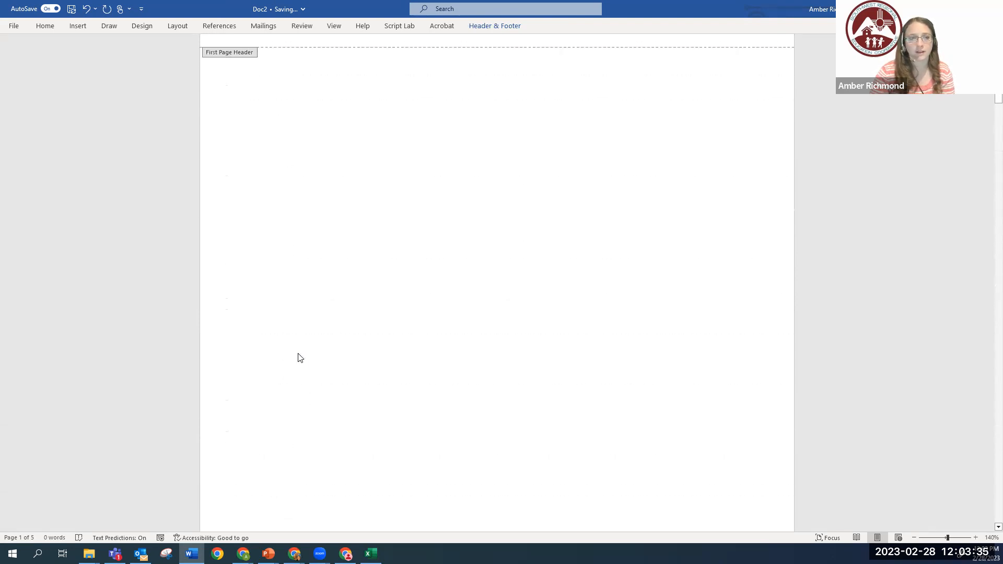
click(493, 26)
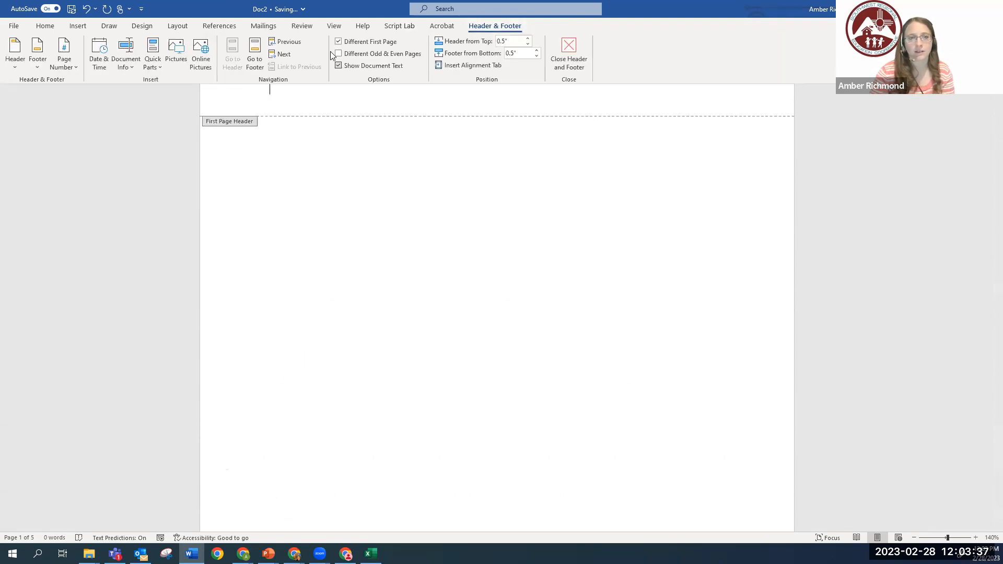
click(284, 54)
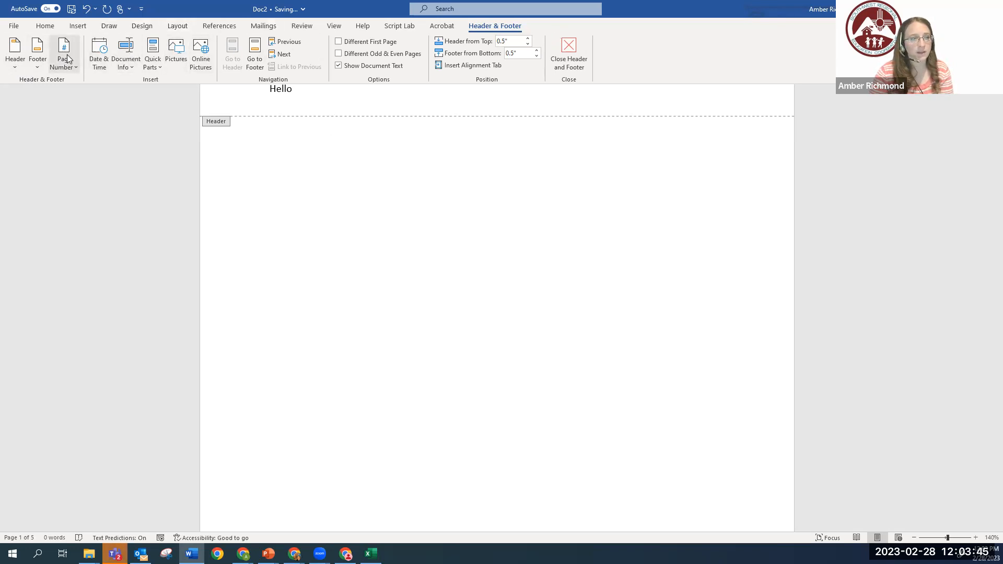
Browse the built-in header designs available for the document.
click(14, 67)
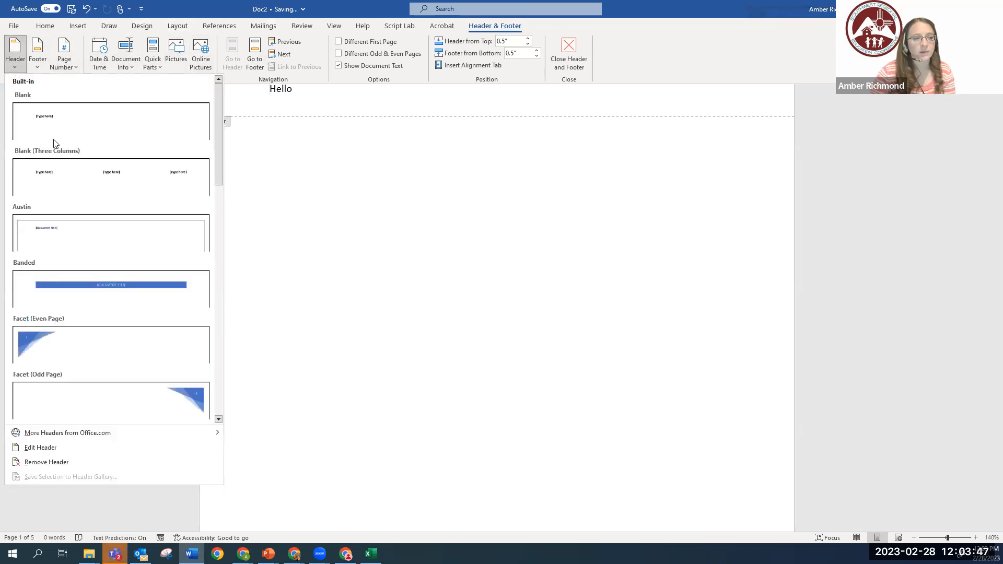
scroll(97, 384, down, 3)
scroll(97, 384, down, 4)
scroll(100, 384, up, 4)
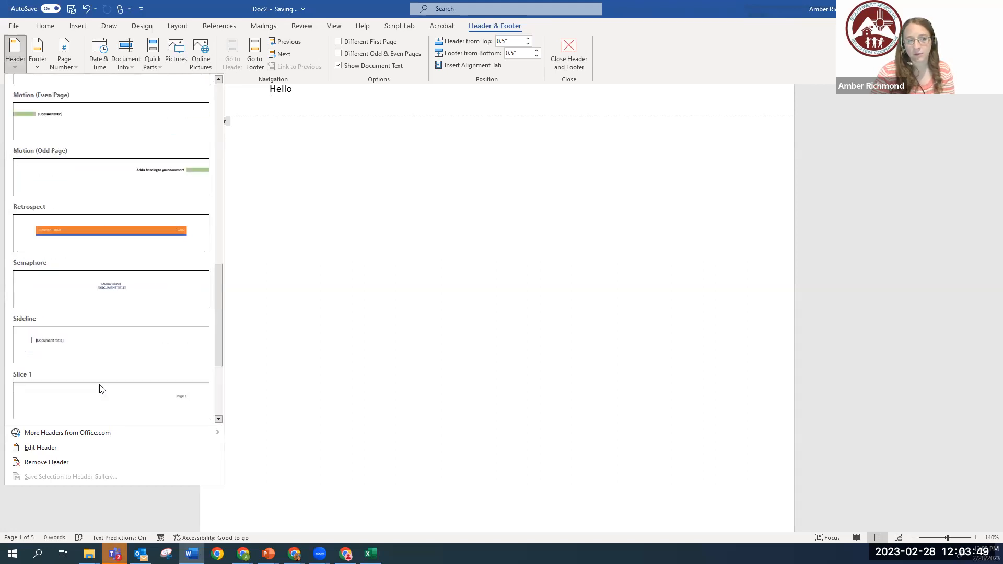
scroll(102, 384, up, 2)
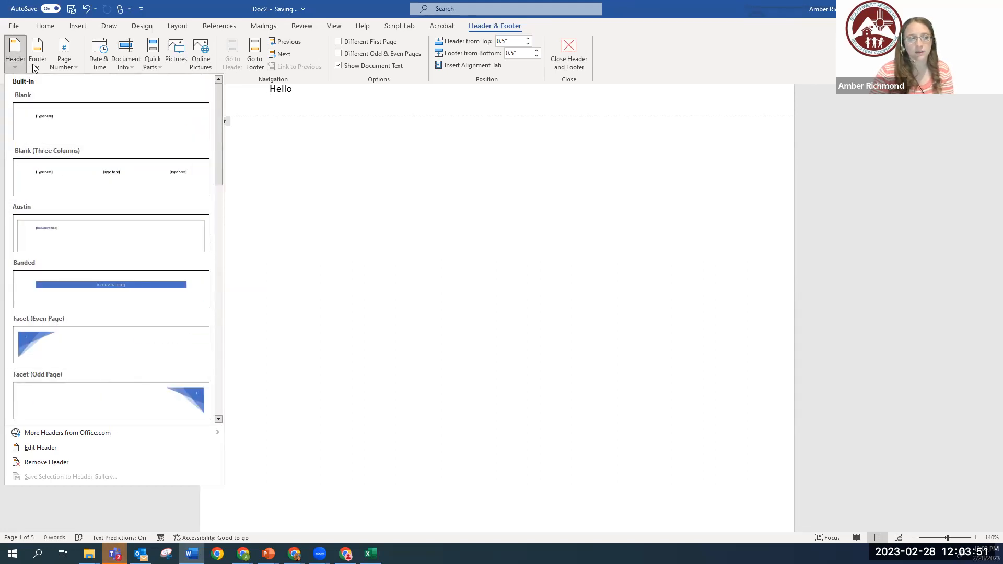
Insert a page number at the top of the page using the Plain Number 3 design.
click(75, 66)
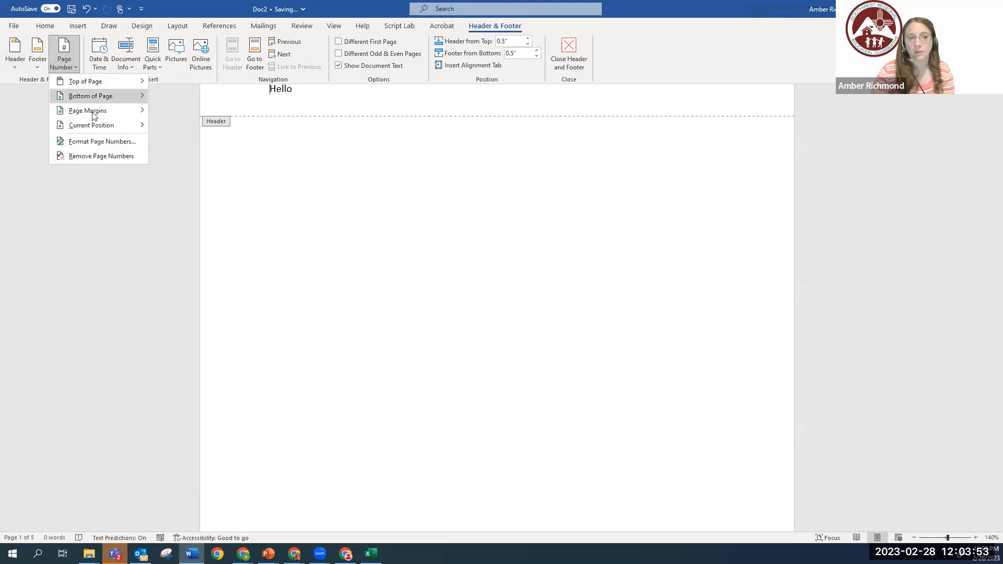
mouse_move(102, 85)
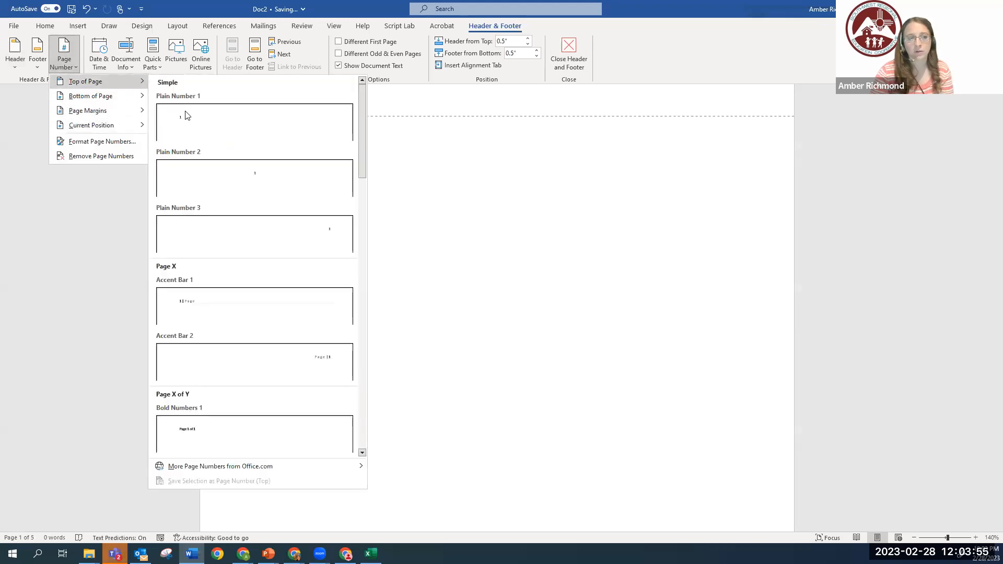
click(293, 245)
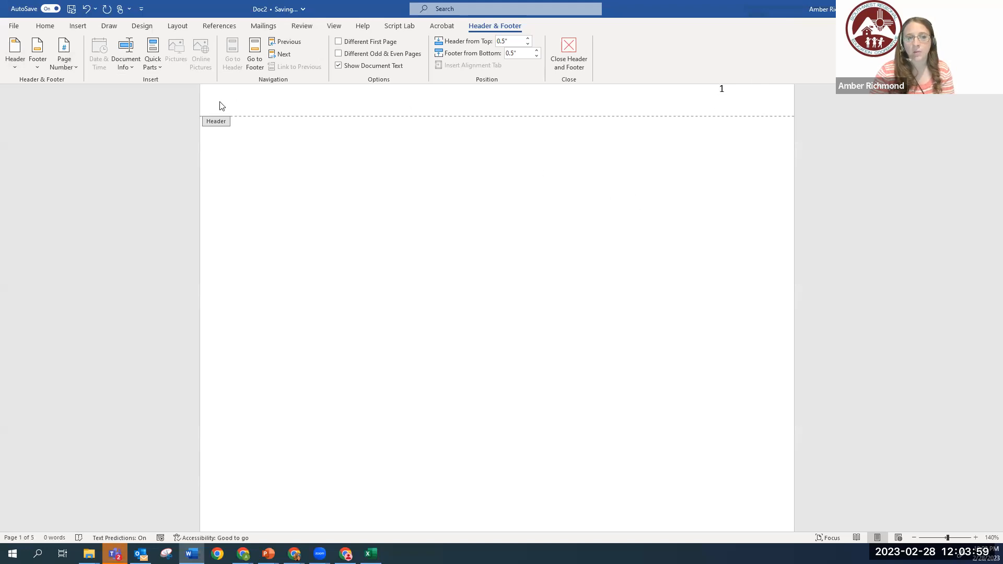
key(ctrl+F1)
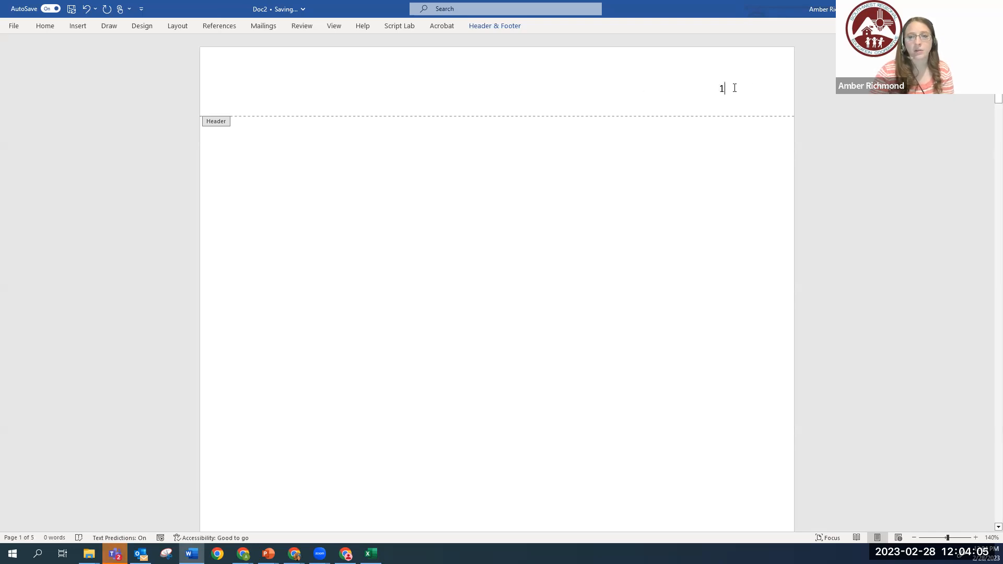
Add a left-aligned line below the page number in the header.
key(Return)
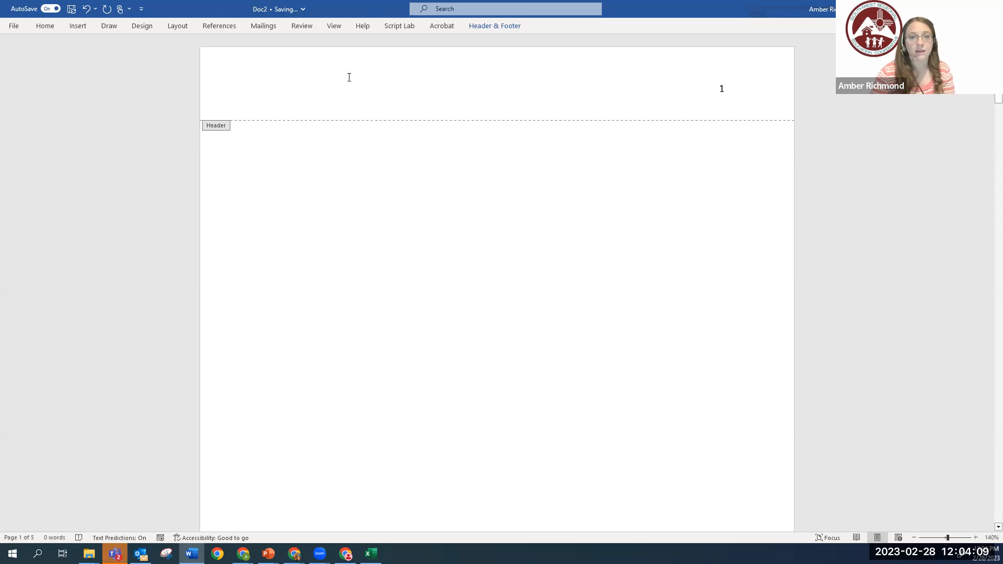
click(45, 26)
click(252, 63)
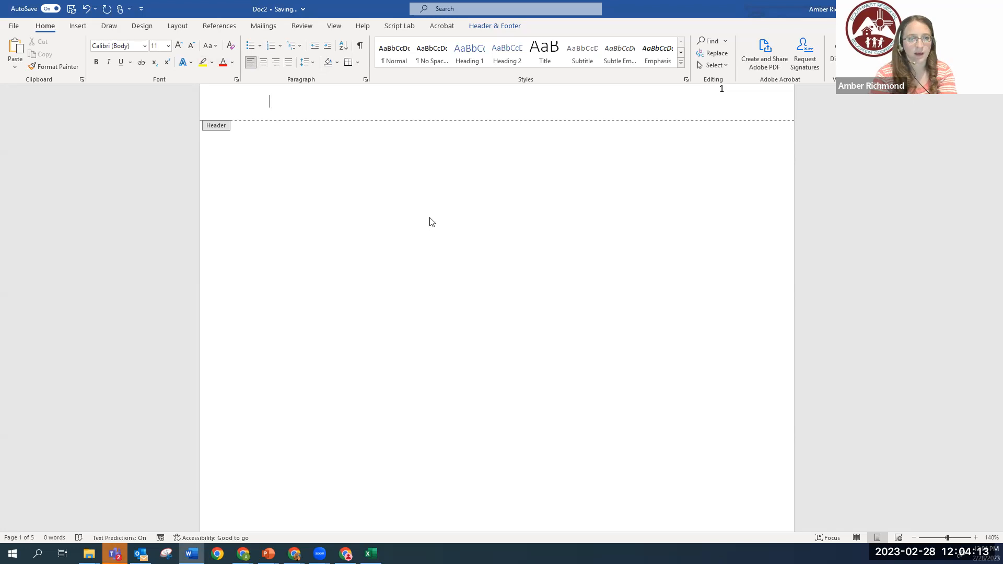
Enter the author's full name on the header line below the page number.
text(Hello)
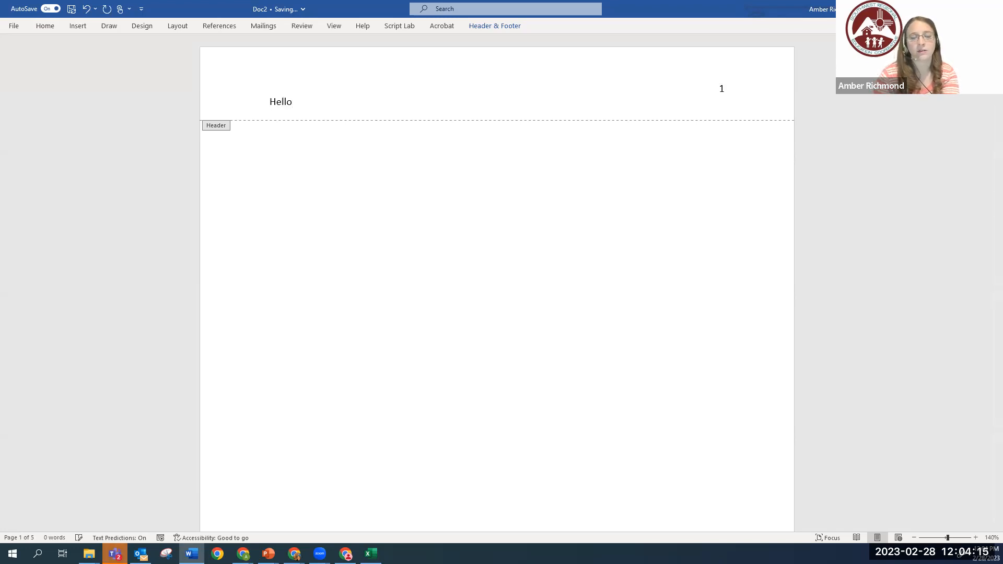
text(A)
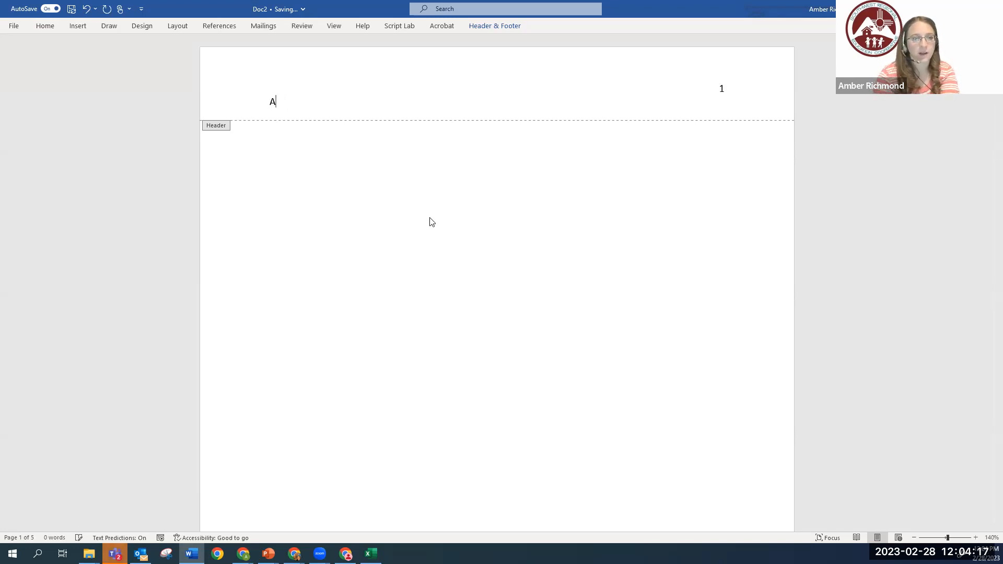
text(mber Rioch)
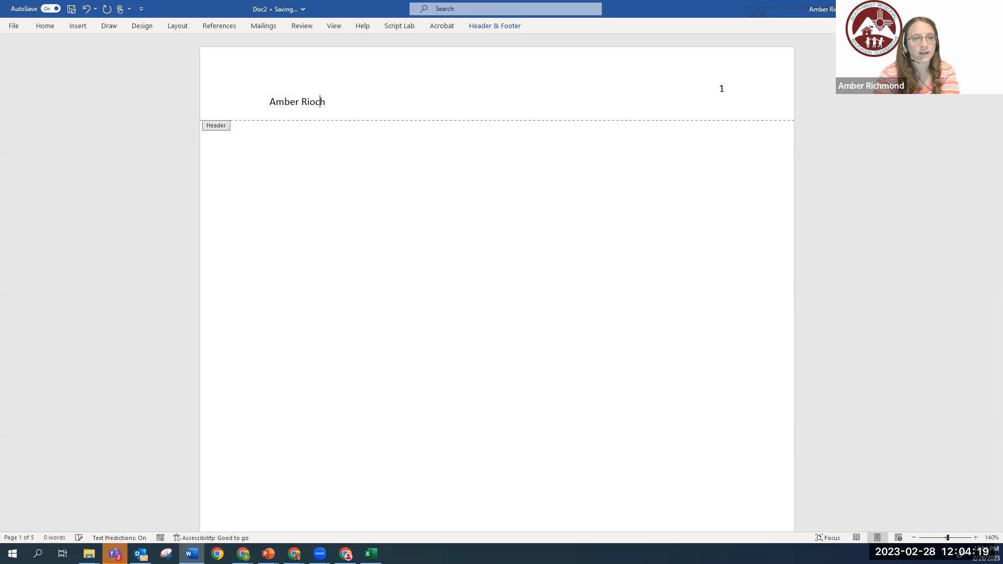
key(BackSpace)
key(BackSpace)
key(BackSpace)
text(chmond)
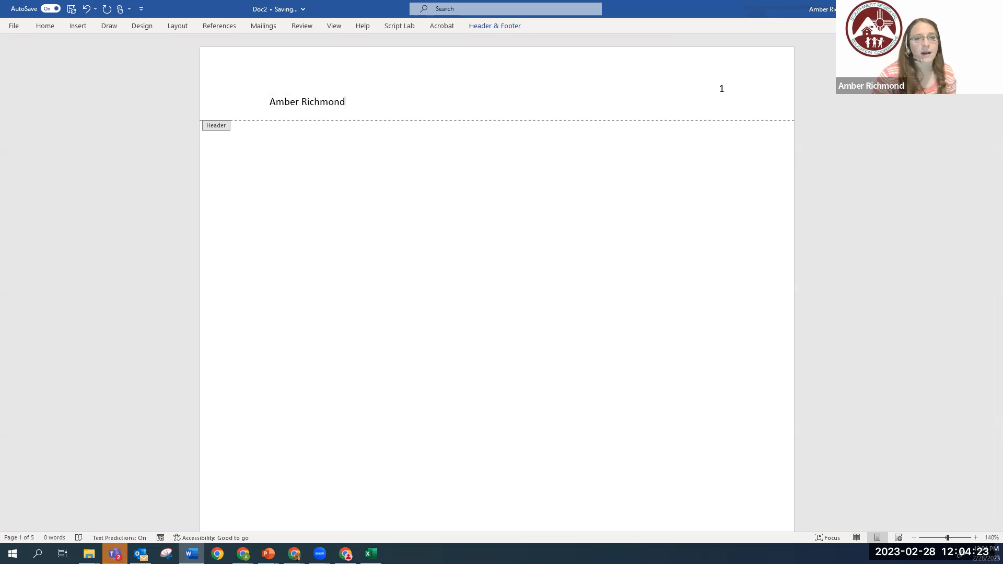
click(491, 26)
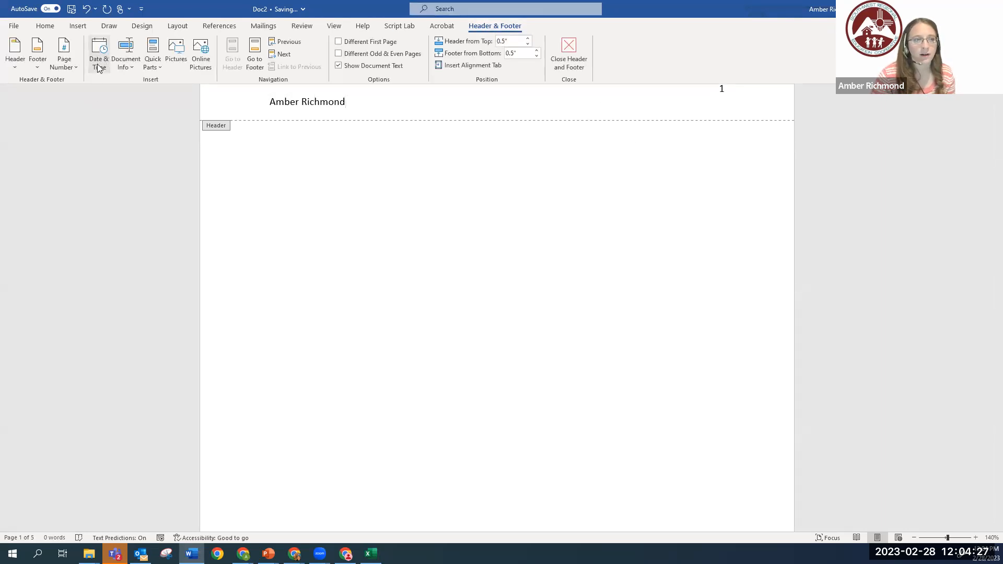
click(72, 70)
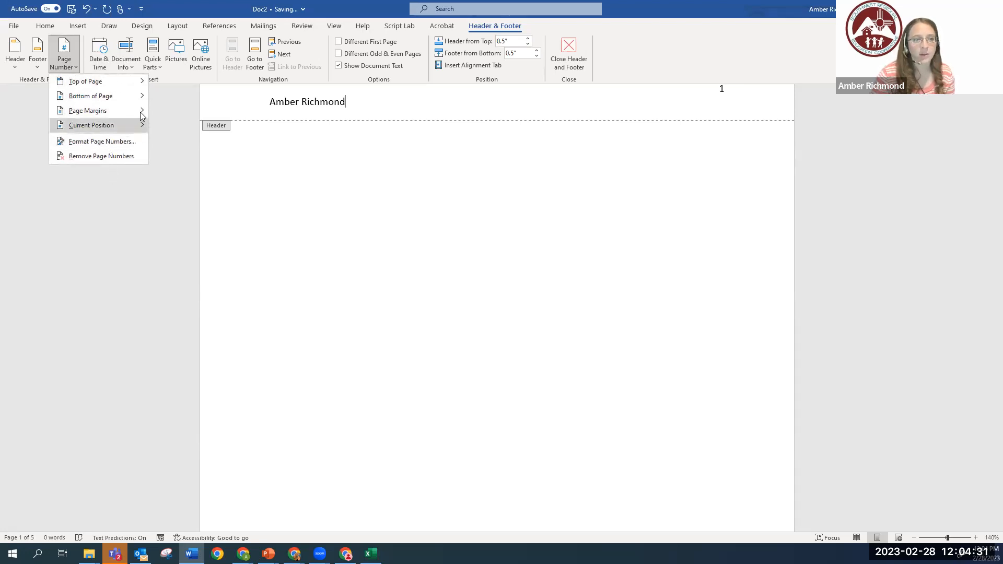
click(99, 63)
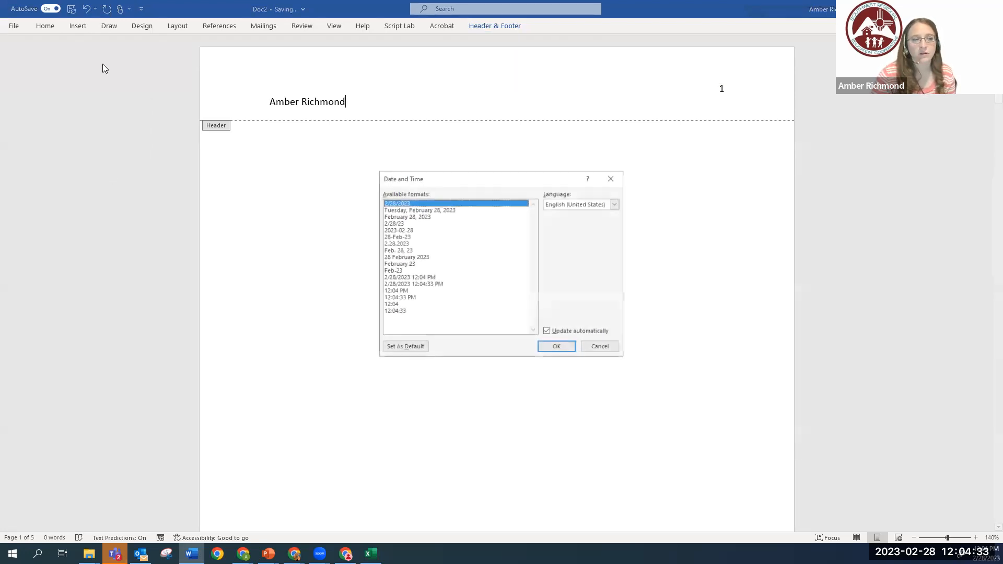
click(595, 348)
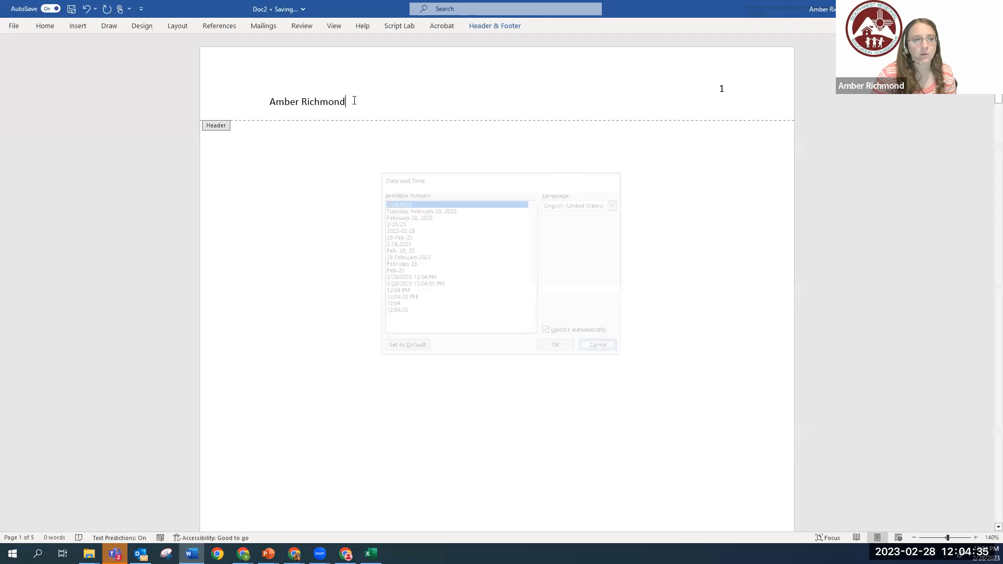
click(478, 25)
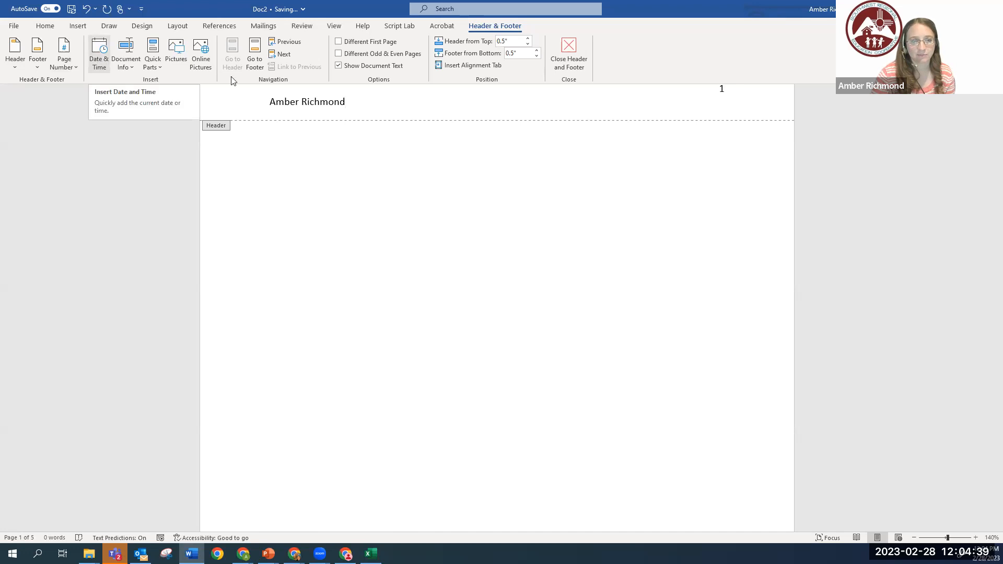
Insert an automatically updating date in the February 28, 2023 format on a new header line below the author's name.
click(368, 103)
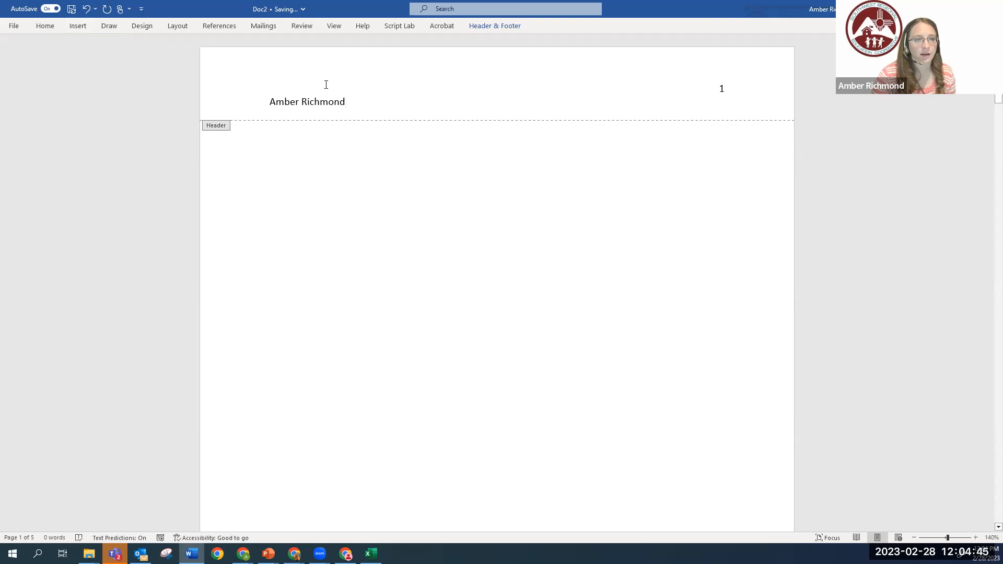
key(Return)
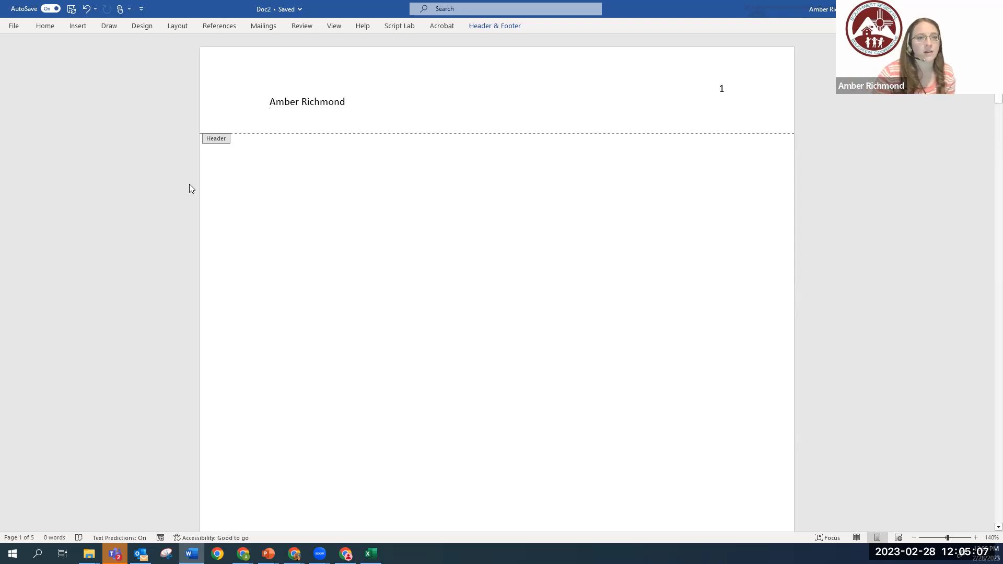
click(497, 25)
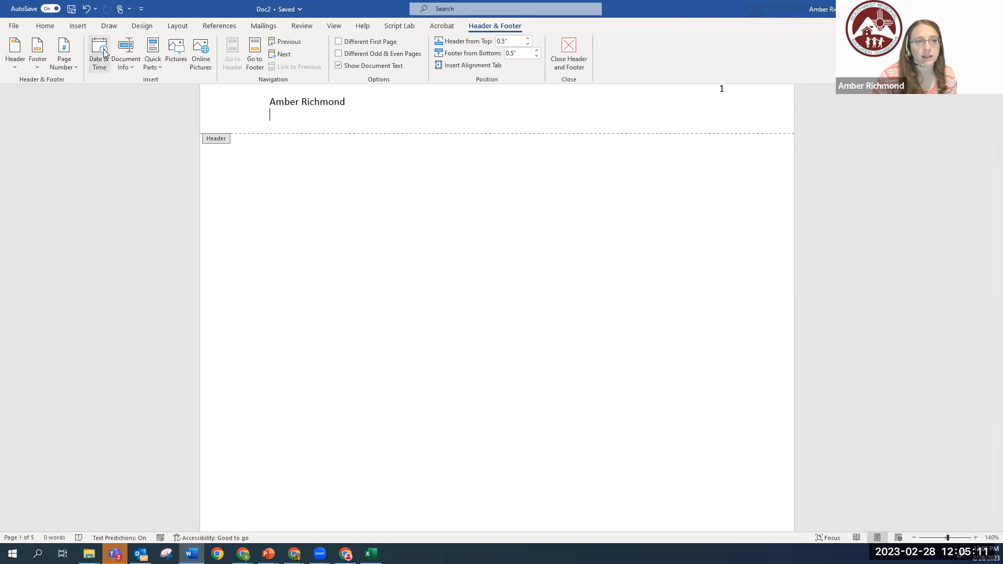
click(101, 65)
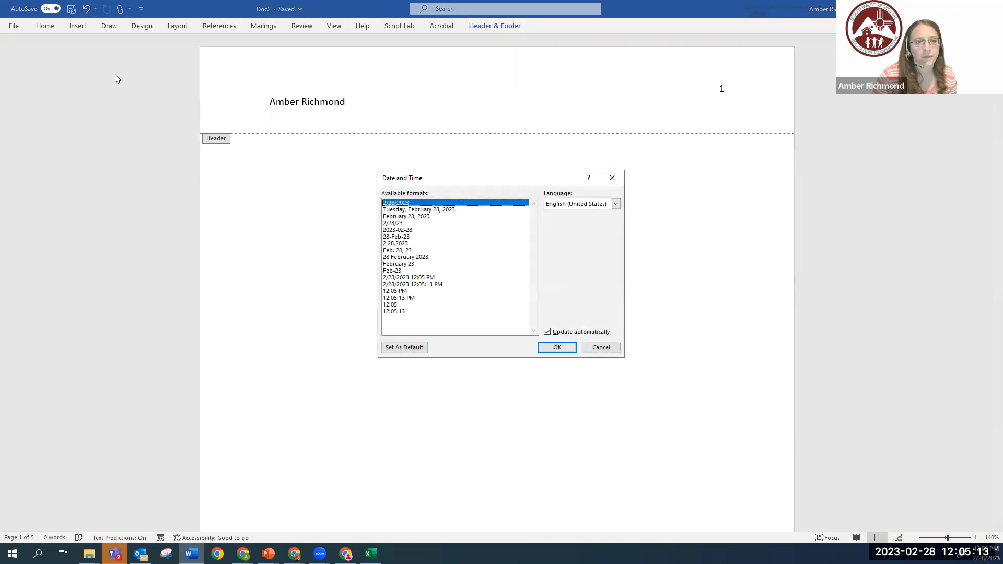
click(403, 217)
click(556, 348)
Change the day in the header's date field to 26 by hand.
click(344, 114)
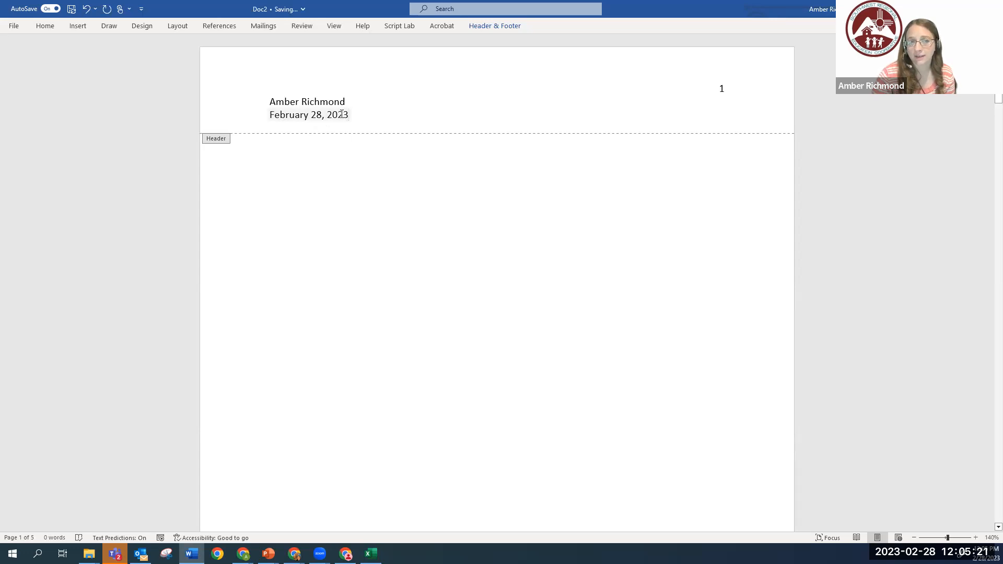
drag(322, 115, 315, 115)
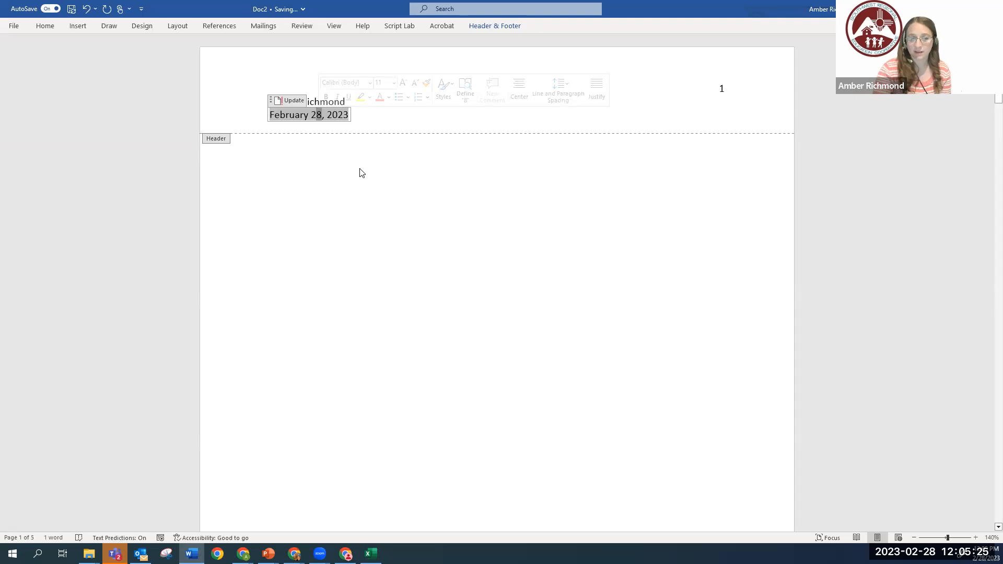
text(6)
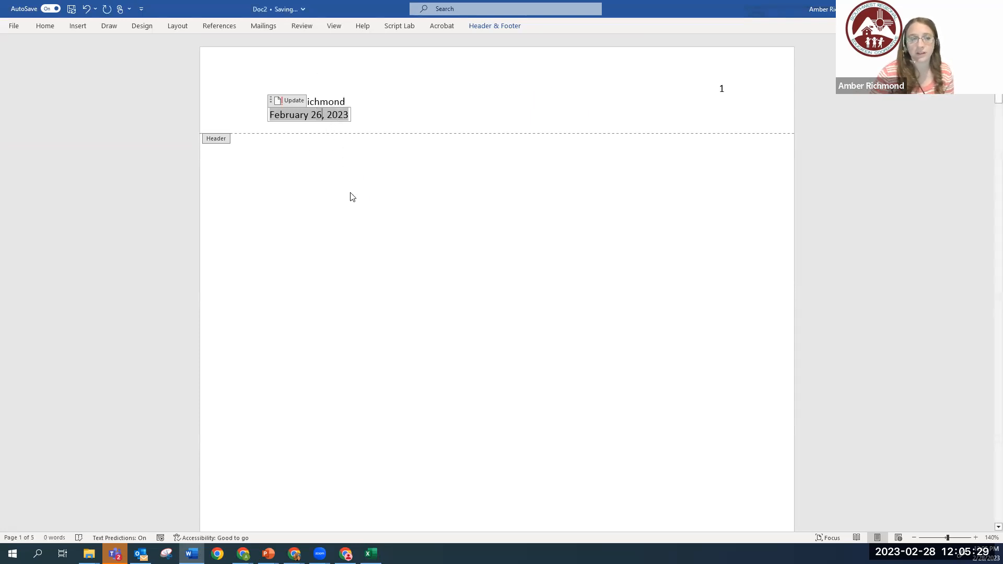
click(388, 119)
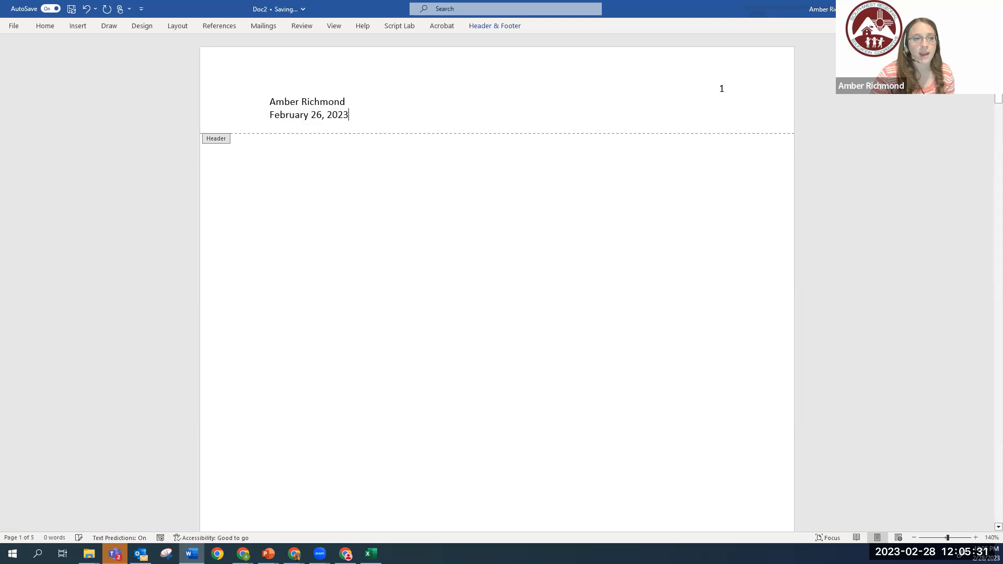
Save a copy of the document to the Desktop as a Word document named header.
click(13, 25)
click(45, 152)
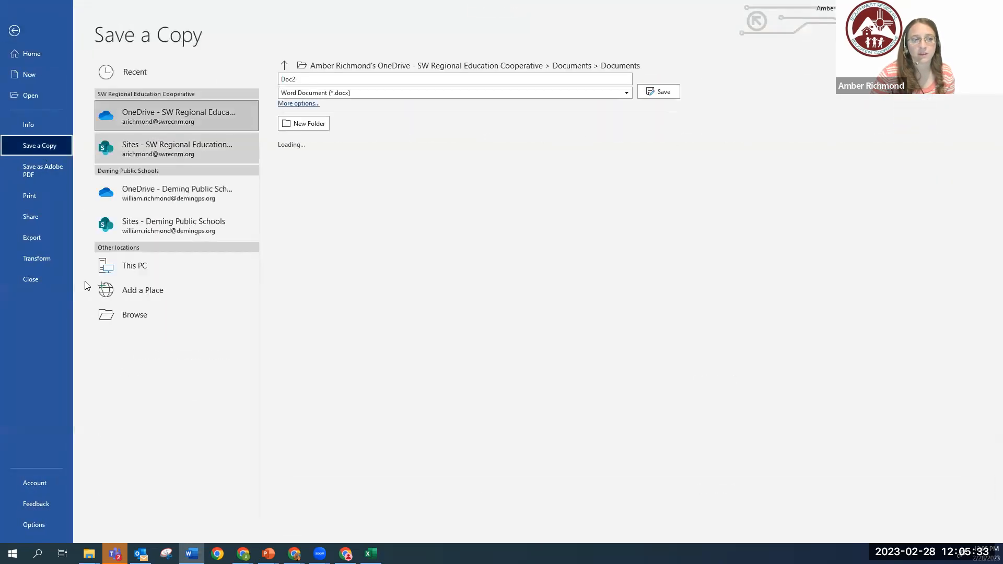
click(298, 104)
click(57, 71)
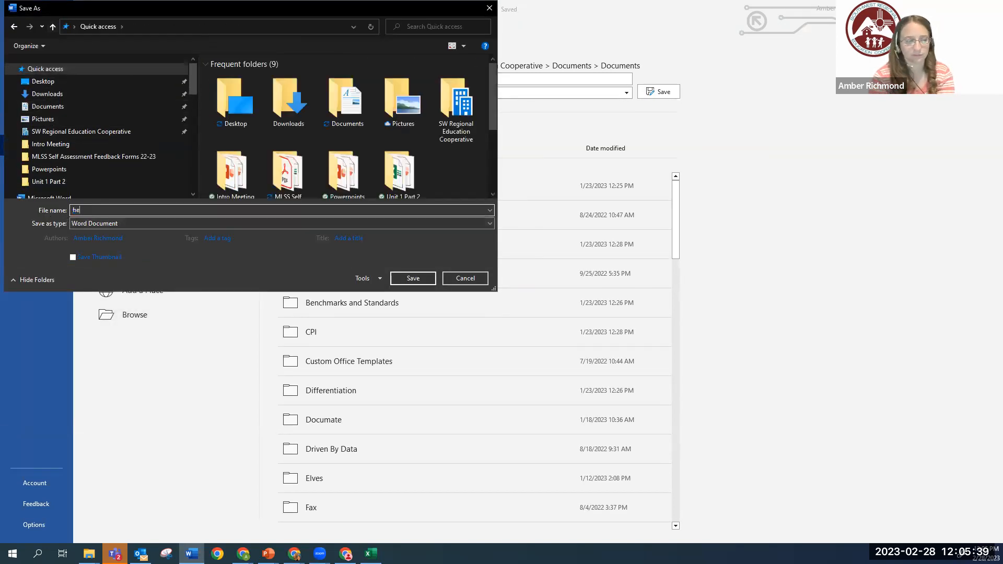
click(414, 277)
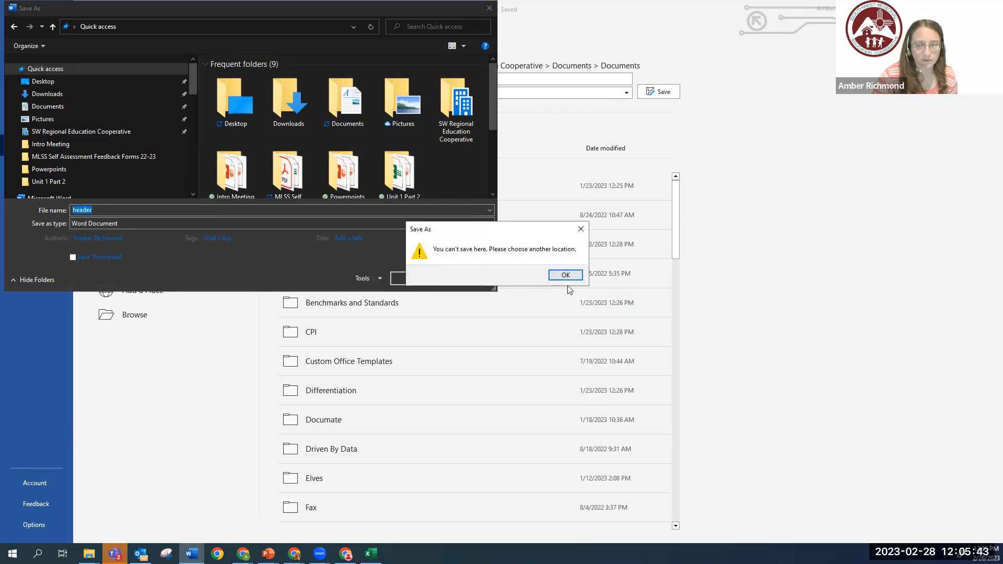
click(564, 276)
click(43, 81)
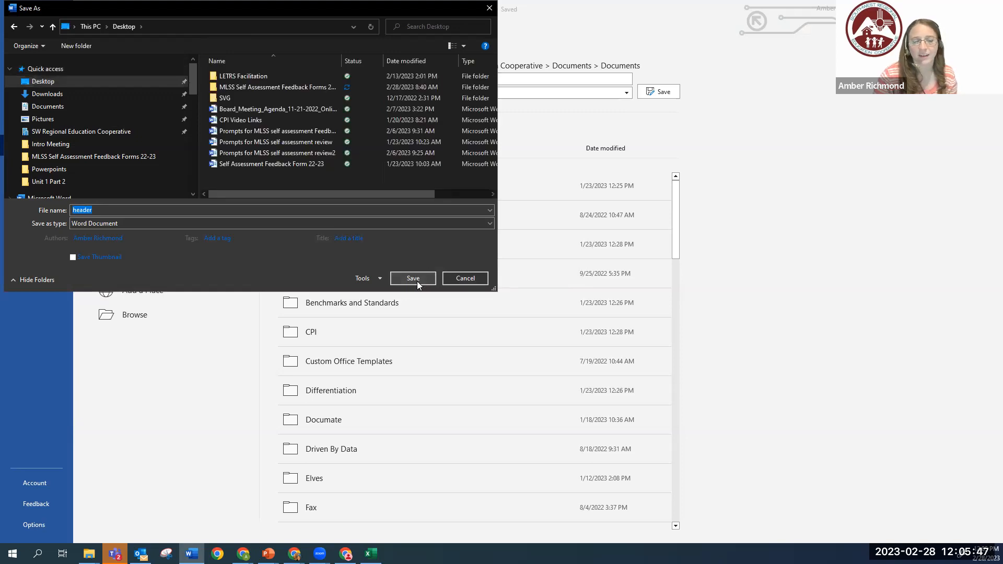
click(412, 279)
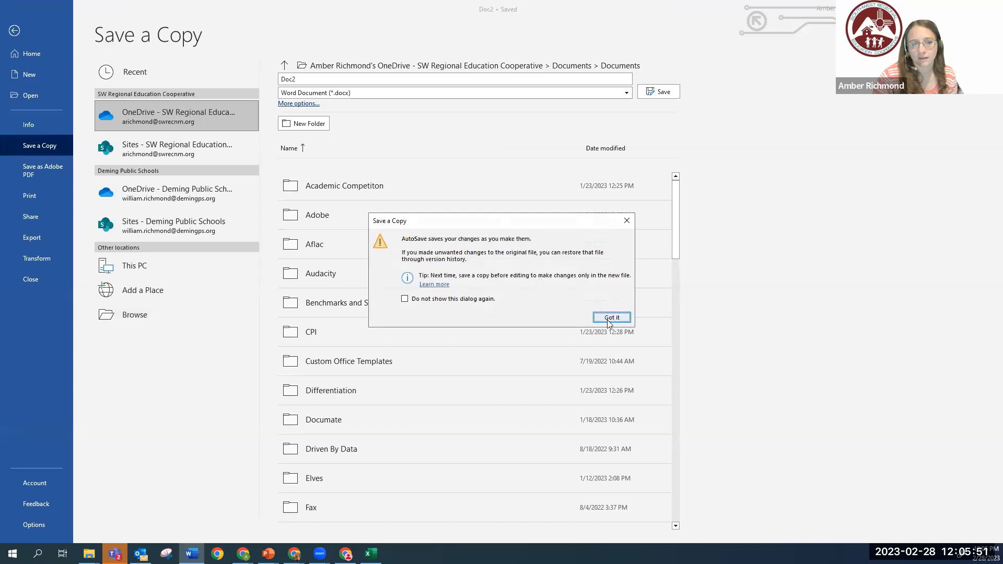
click(611, 319)
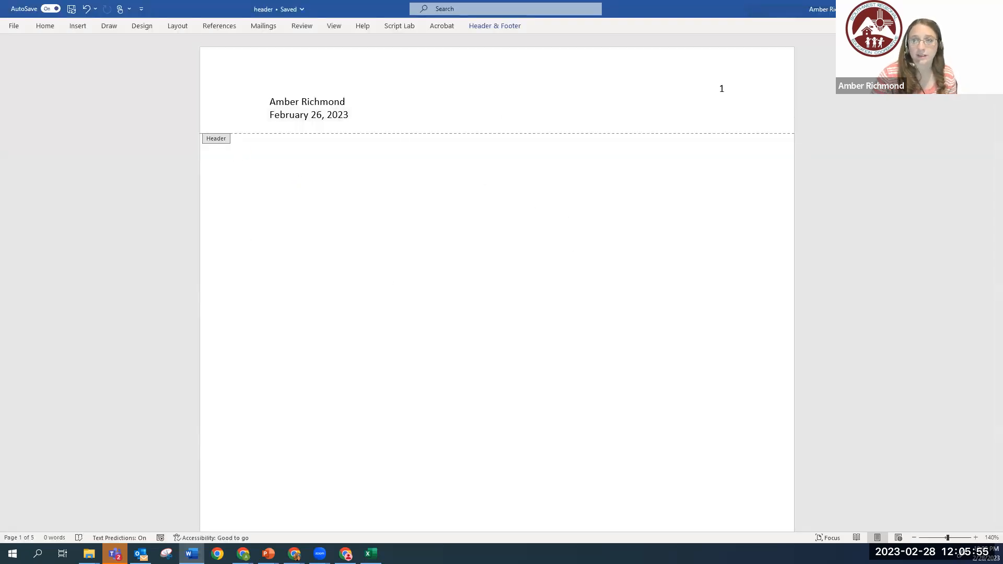
Close the document, reopen the saved header file through File Explorer, and check the date in its header.
click(991, 8)
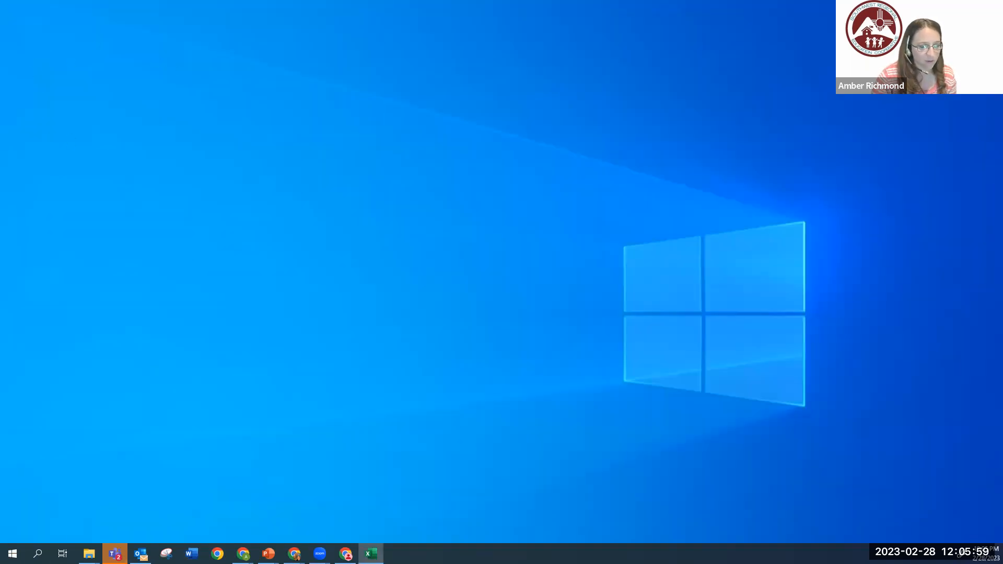
click(90, 554)
click(81, 497)
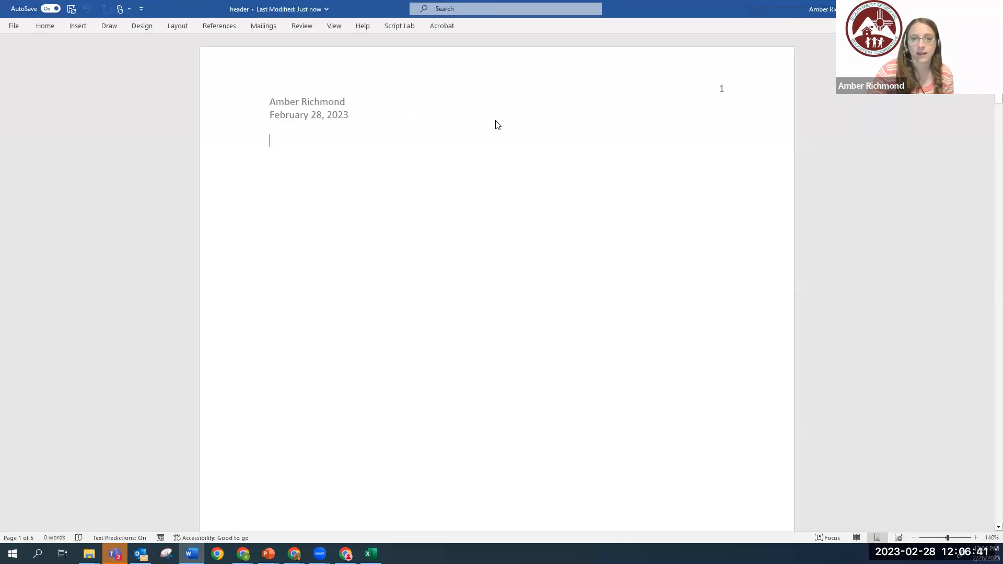
scroll(502, 230, down, 2)
scroll(499, 209, up, 2)
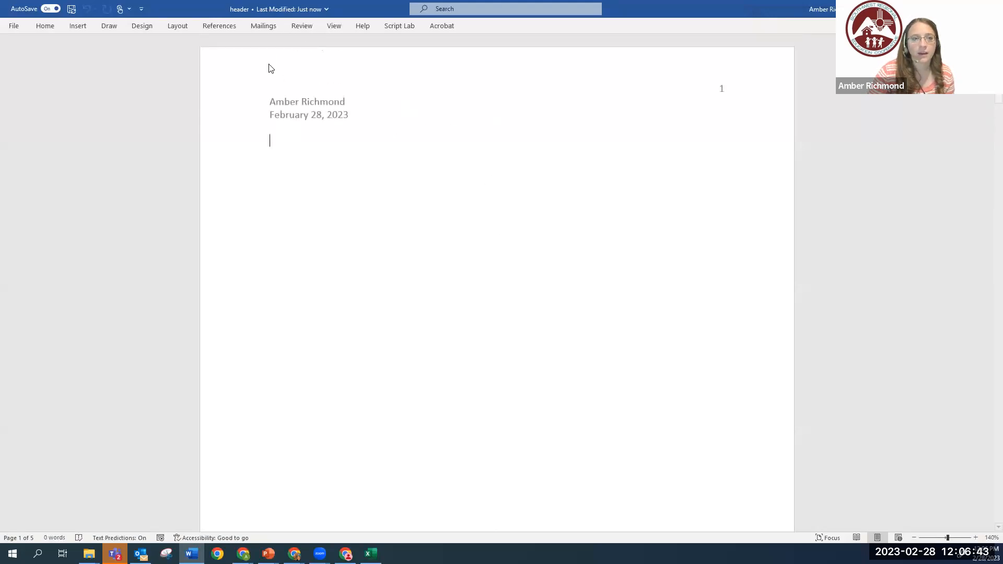
Reopen the header for editing and browse the Document Info and Quick Parts options.
double_click(395, 94)
click(497, 28)
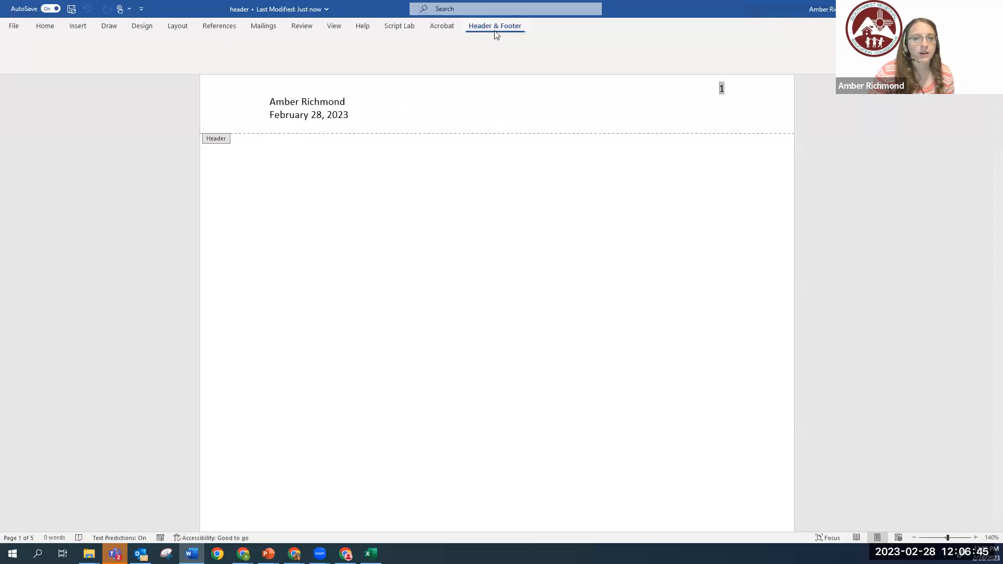
click(128, 66)
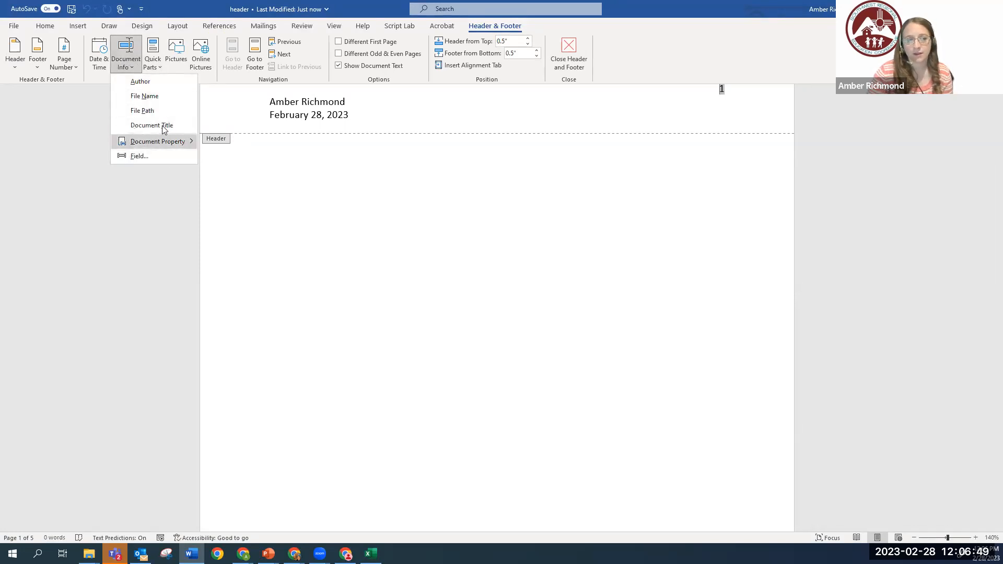
click(163, 67)
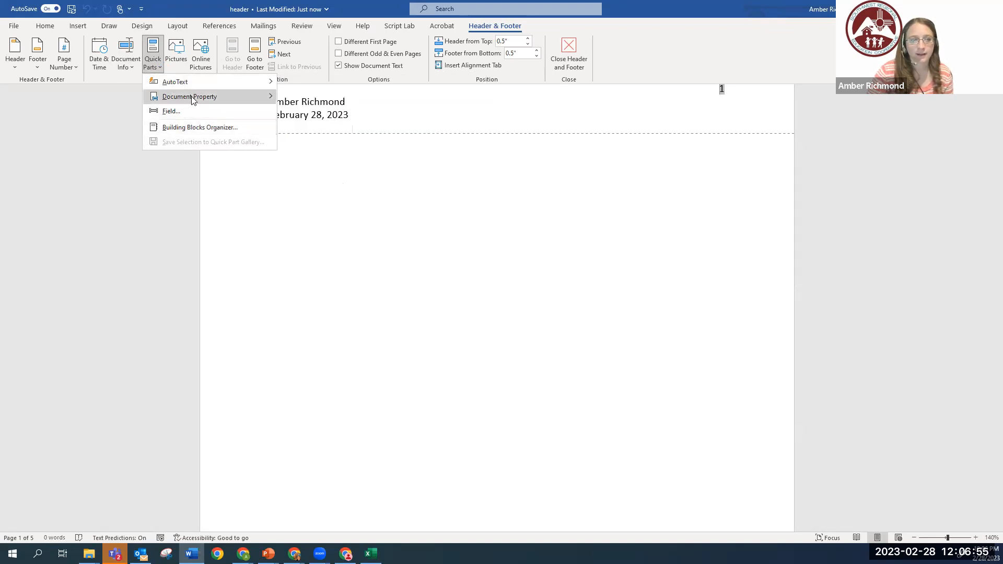
Open the Insert Picture dialog for the header and cancel it without inserting an image.
mouse_move(191, 96)
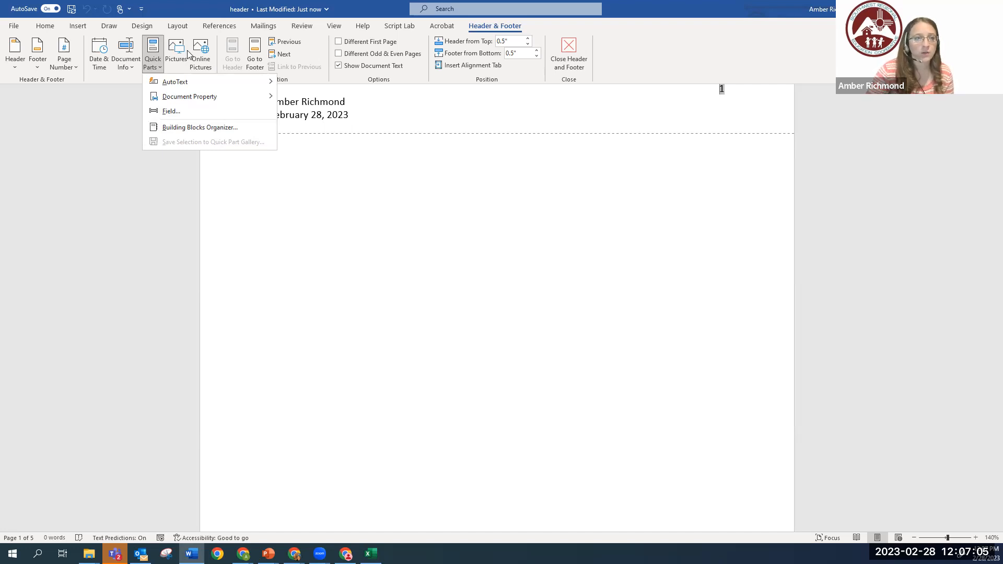
click(184, 70)
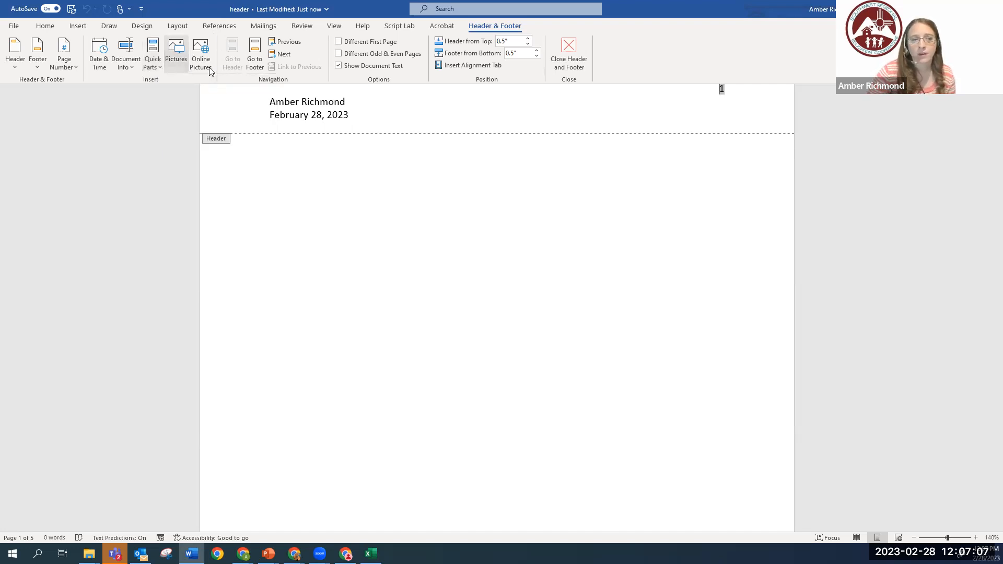
click(175, 69)
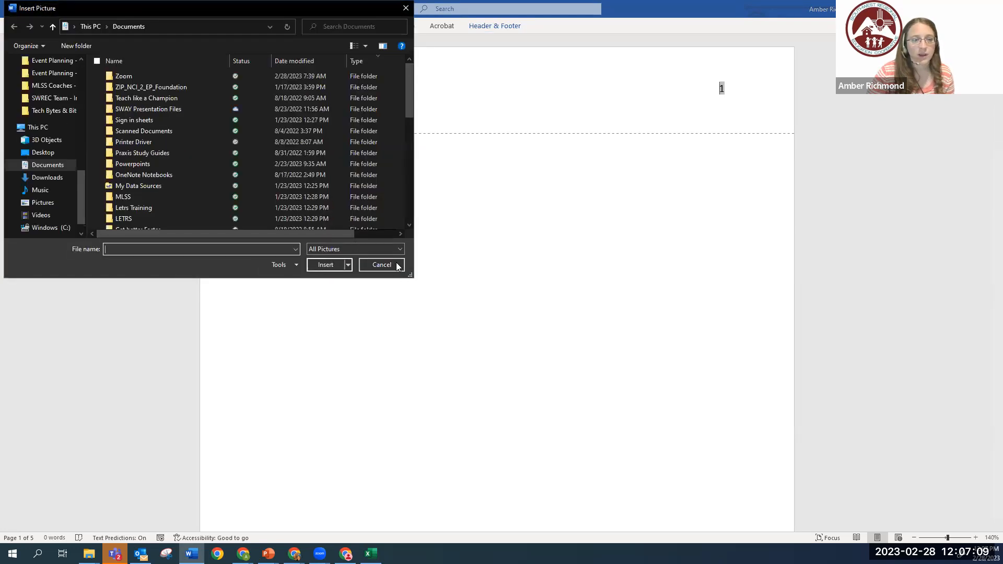
click(394, 265)
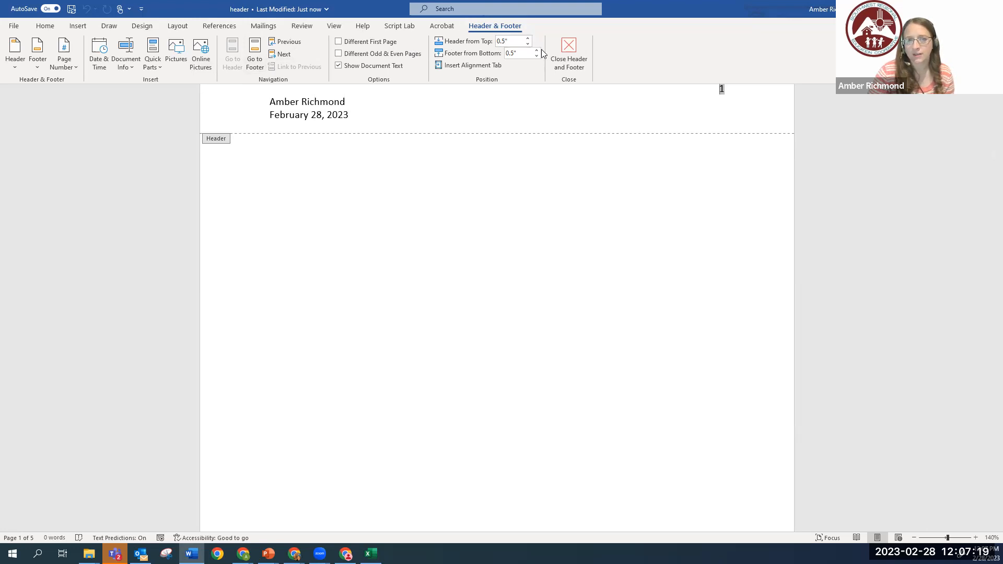
Delete the page number from the header on the first page.
scroll(370, 282, down, 10)
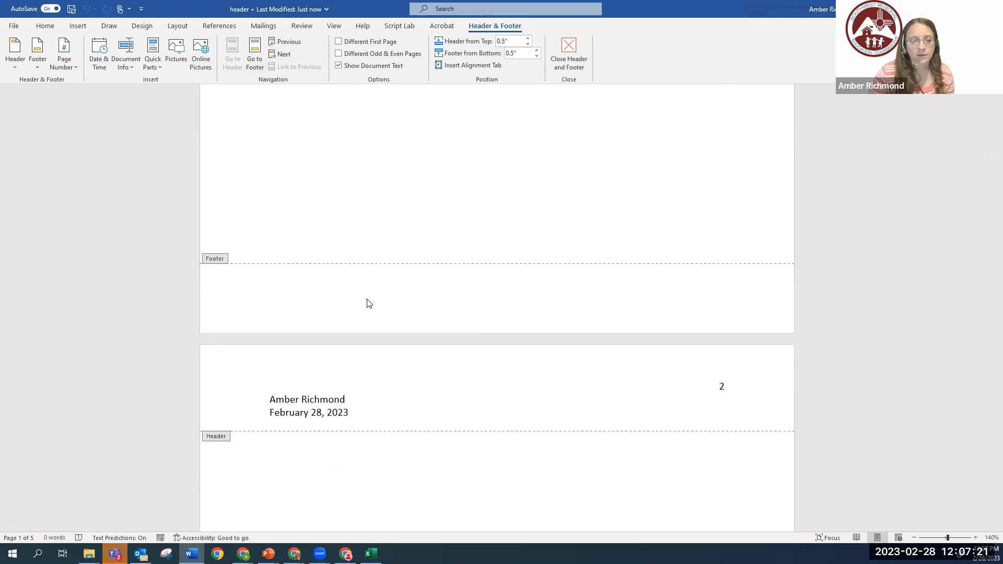
click(330, 304)
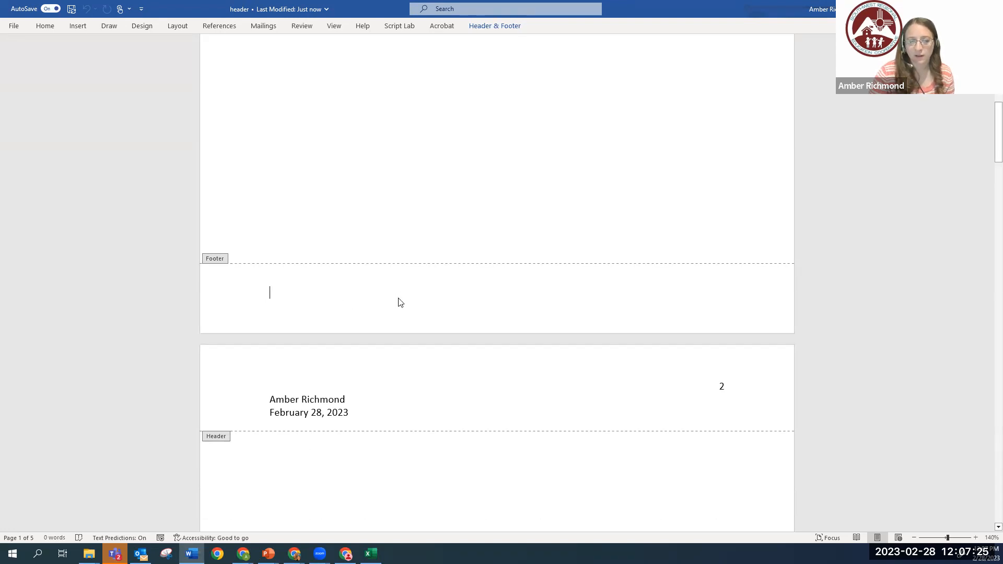
scroll(400, 303, up, 8)
double_click(720, 87)
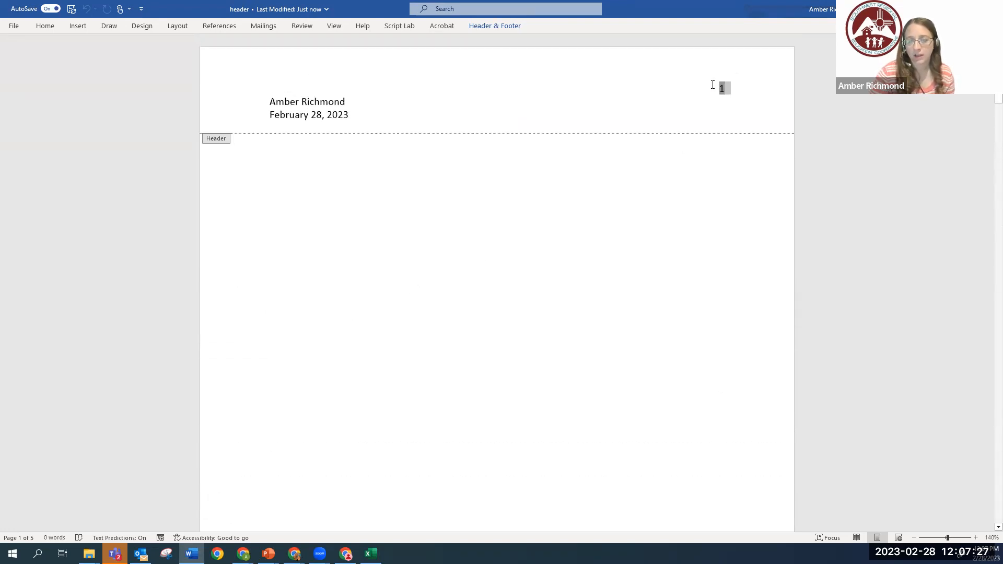
key(Delete)
Insert a page number at the bottom of the page in the Plain Number 3 style.
scroll(396, 385, down, 1)
scroll(397, 385, down, 8)
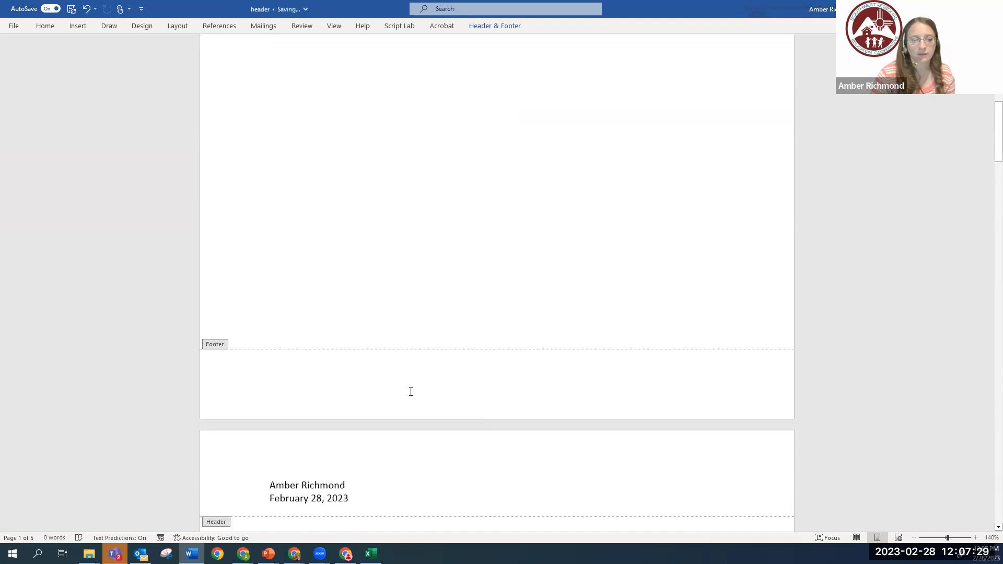
click(504, 28)
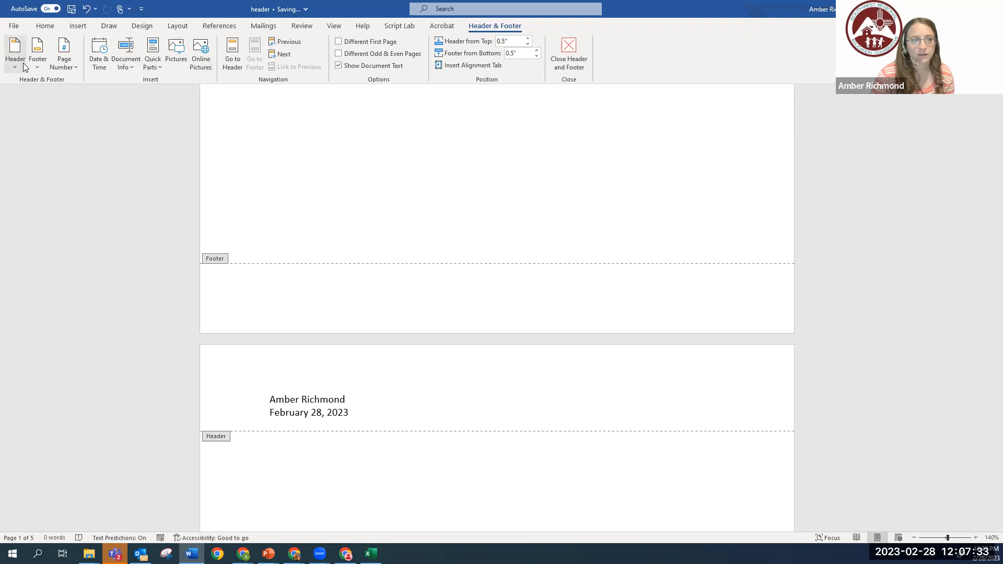
click(67, 66)
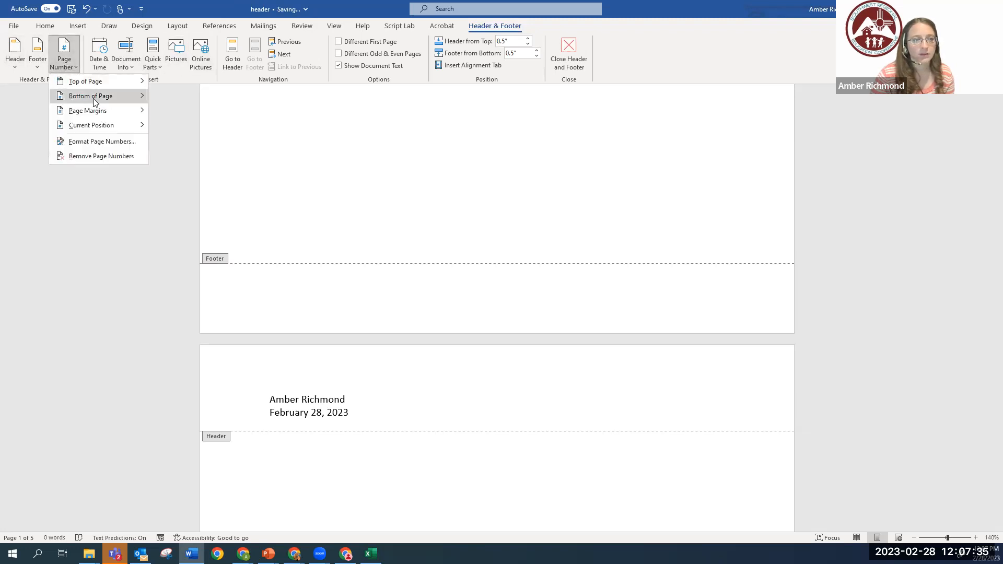
mouse_move(91, 96)
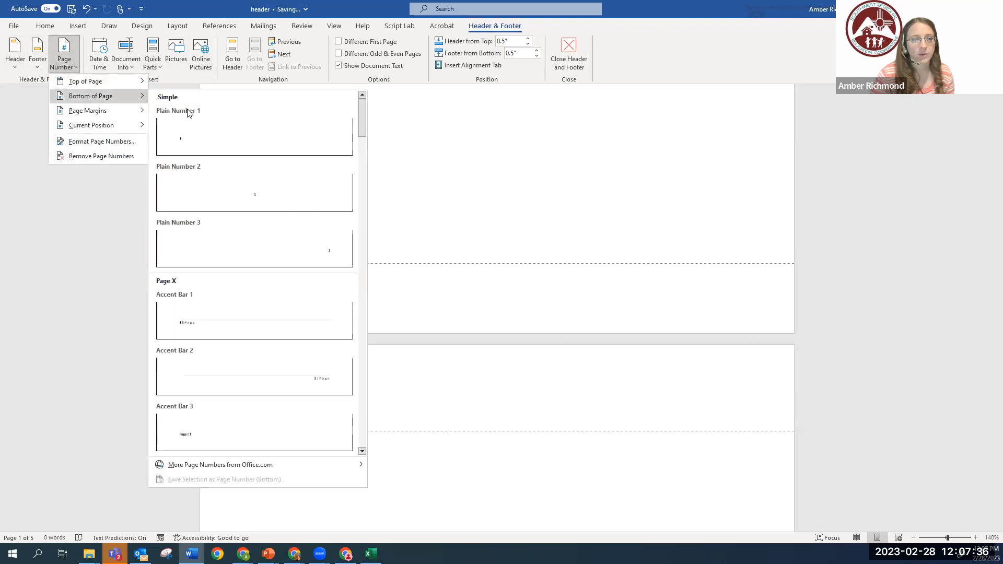
click(308, 247)
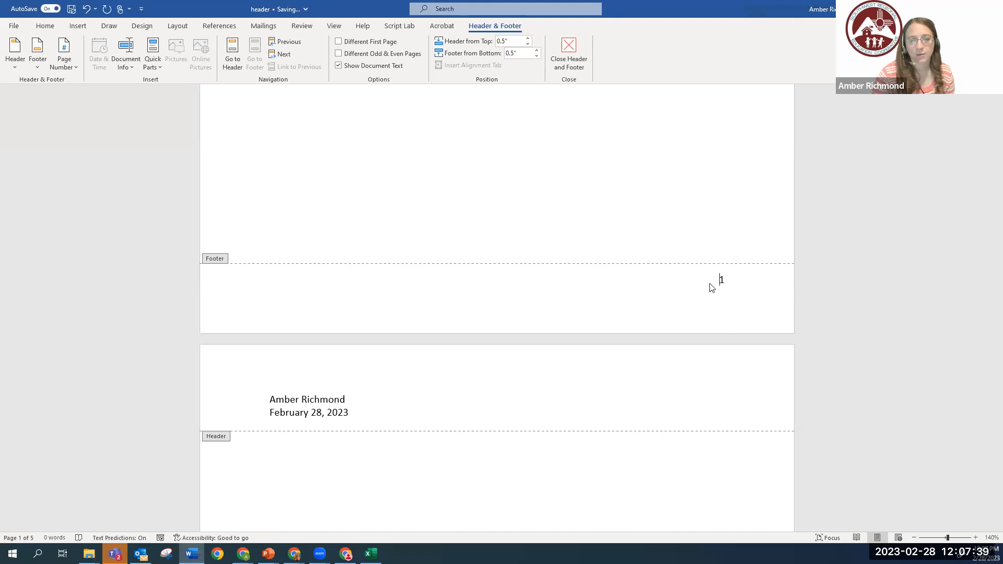
Check the footer page numbers across the document's pages, leave header and footer editing, and return to the first page.
scroll(867, 438, down, 15)
scroll(821, 434, down, 15)
scroll(820, 375, down, 15)
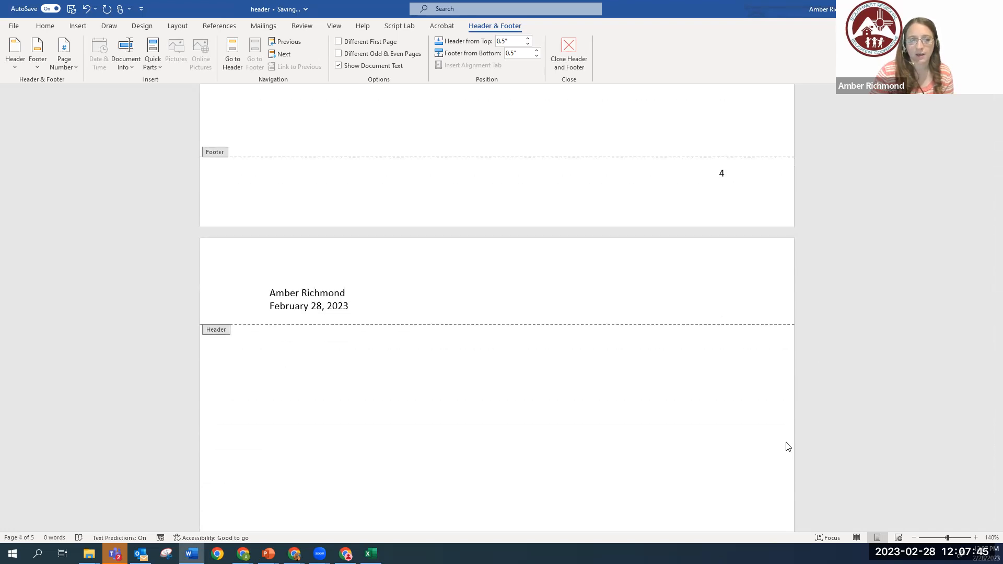
scroll(493, 300, down, 10)
scroll(509, 308, up, 20)
scroll(508, 308, up, 6)
click(507, 225)
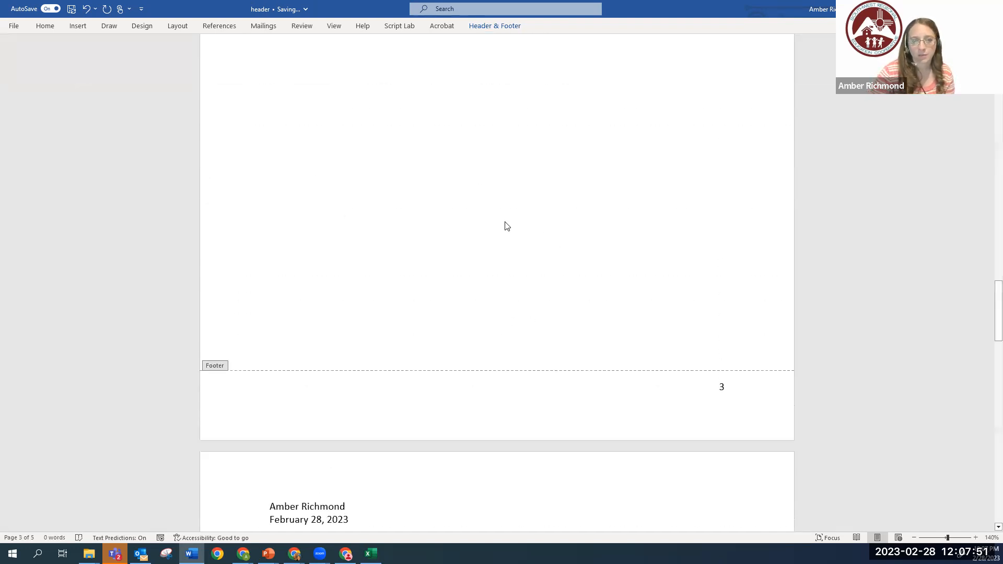
scroll(516, 215, up, 8)
double_click(375, 365)
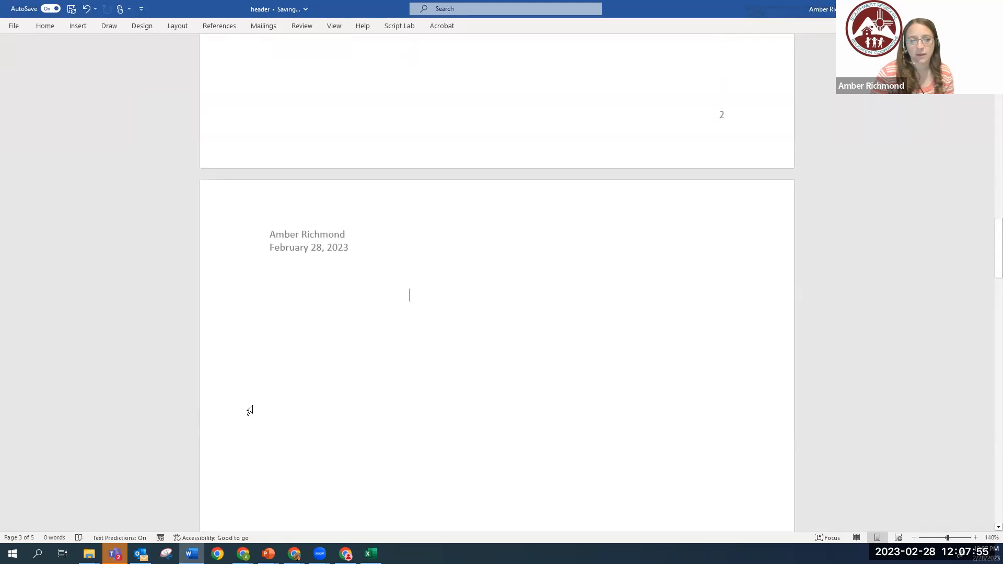
scroll(324, 407, down, 3)
scroll(506, 119, up, 15)
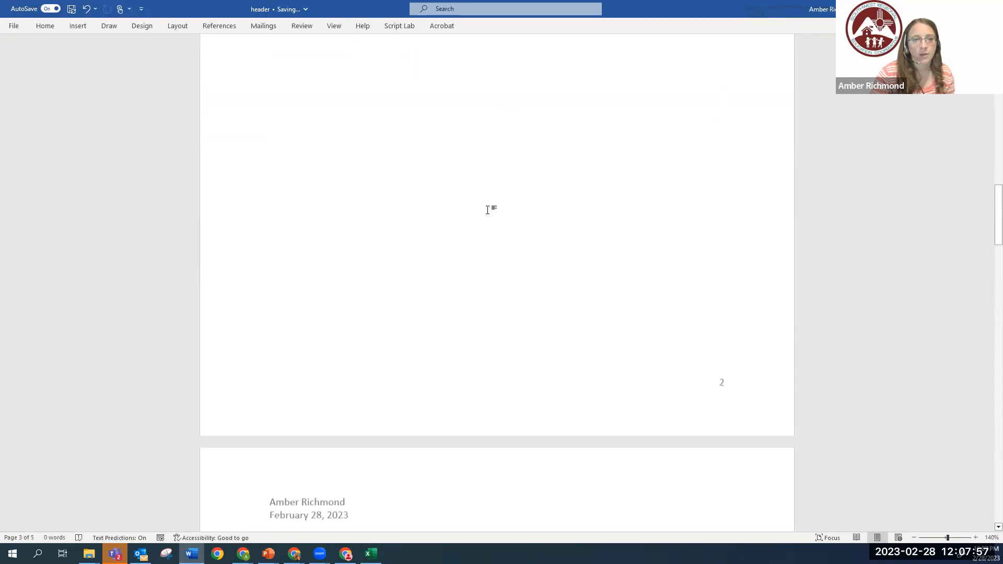
scroll(575, 203, up, 10)
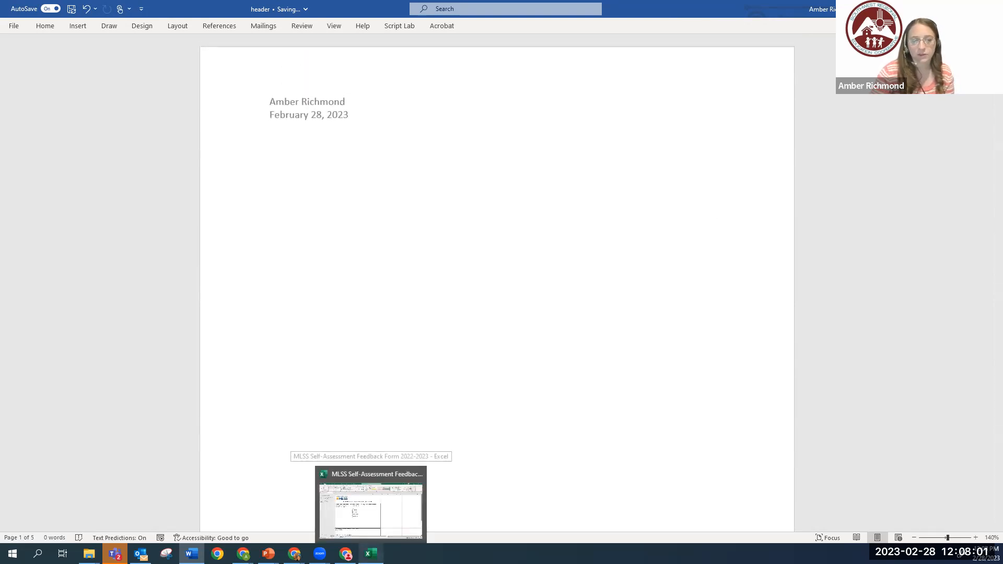
Switch to the MLSS Self-Assessment Feedback Form 2022-2023 workbook in Excel, maximize its window and close Document Recovery.
click(371, 554)
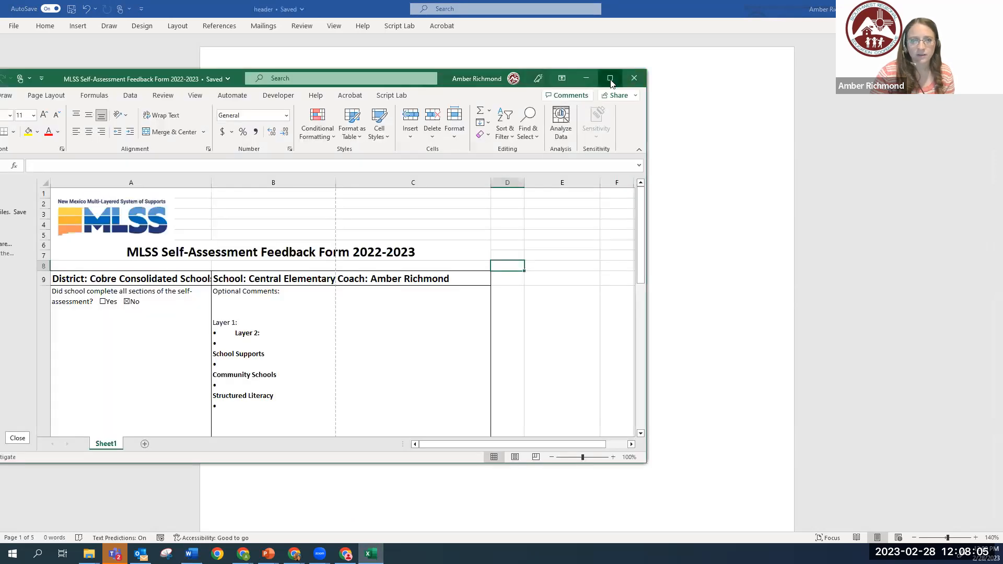
click(611, 81)
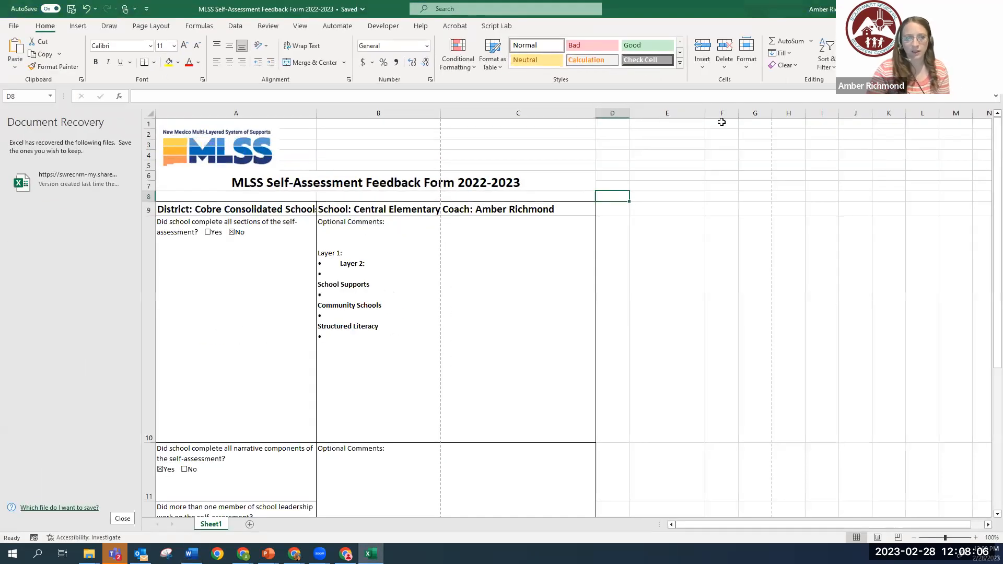
click(123, 518)
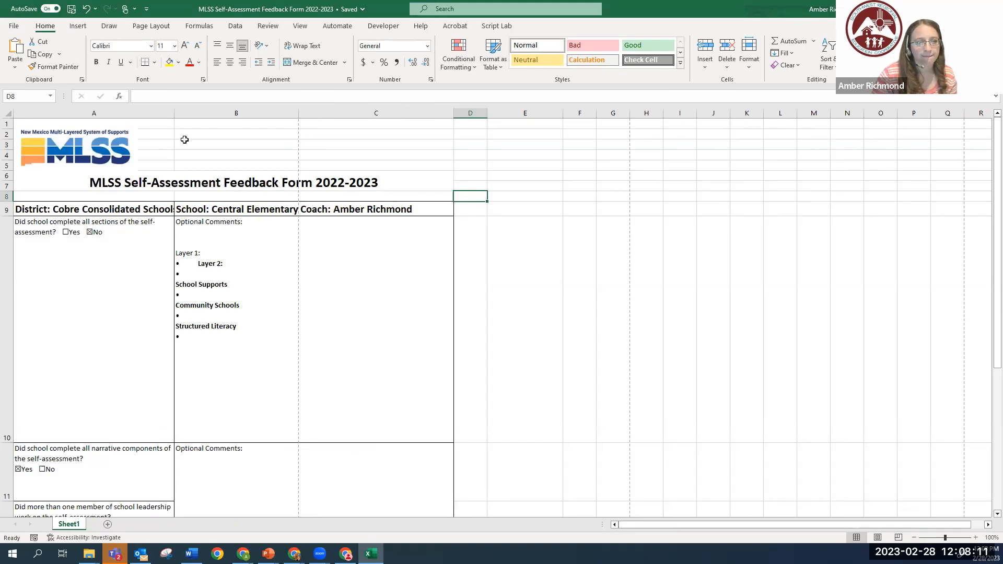
Look over the feedback form, select cell B1 and insert a header and footer on the worksheet.
click(102, 140)
scroll(395, 448, down, 5)
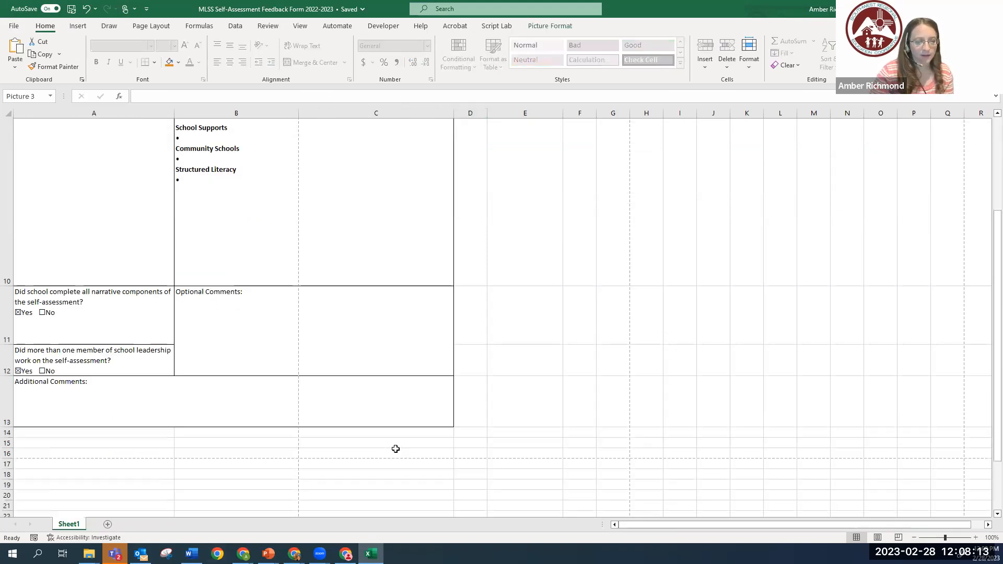
scroll(394, 447, up, 2)
scroll(394, 448, up, 3)
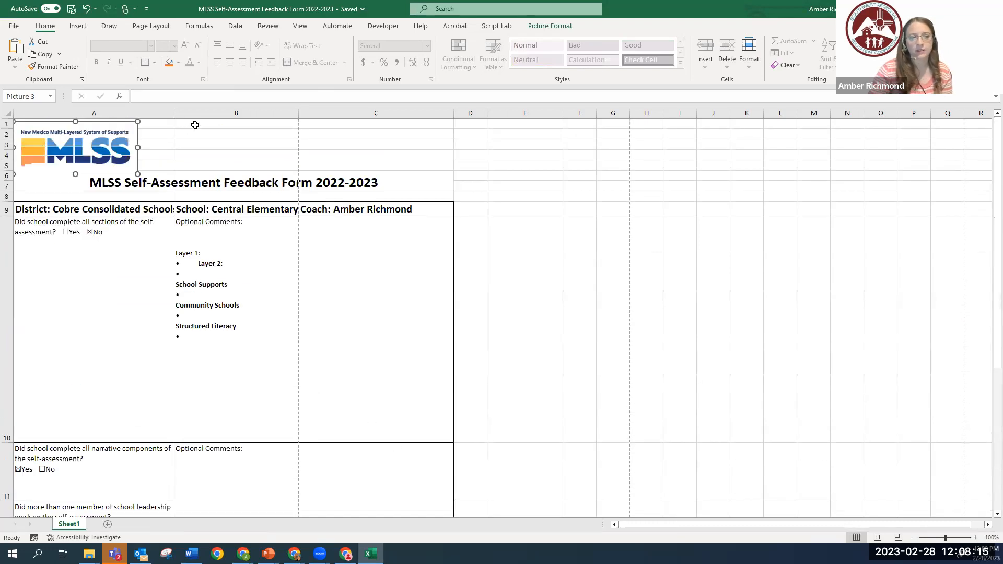
click(195, 125)
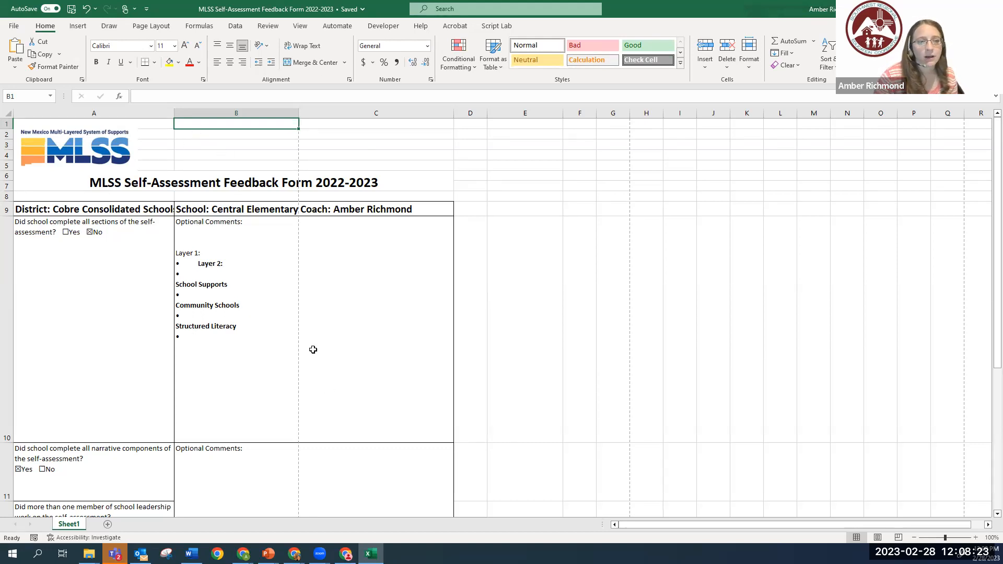
click(76, 29)
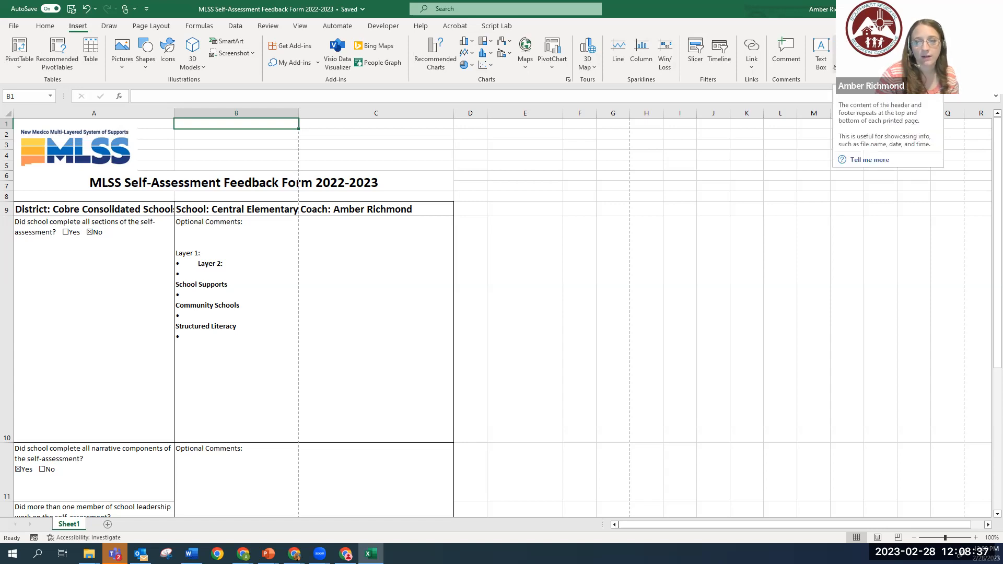
click(848, 53)
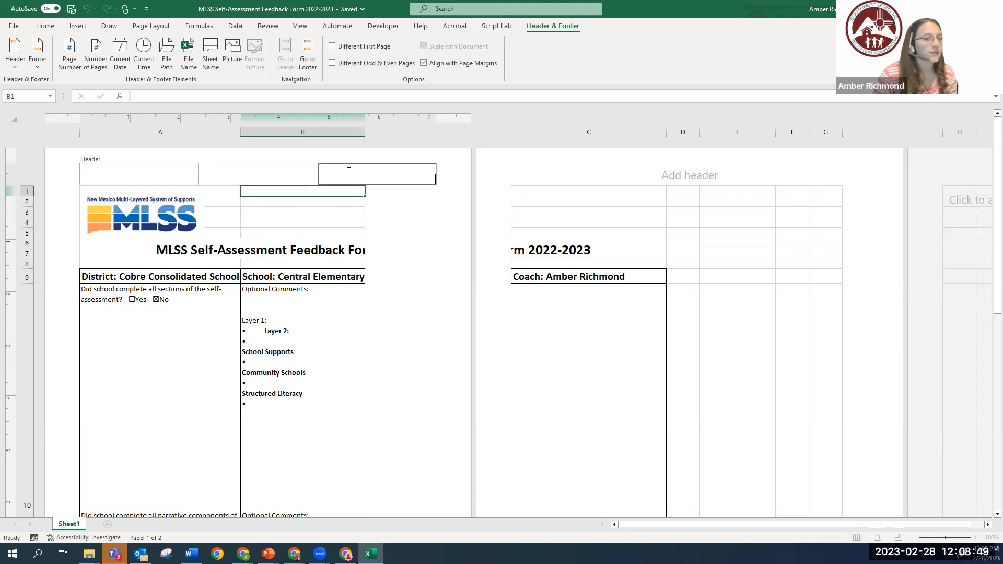
Select the left, center and right sections of the worksheet header in turn.
click(150, 175)
click(366, 175)
click(174, 176)
click(235, 178)
click(374, 162)
click(338, 184)
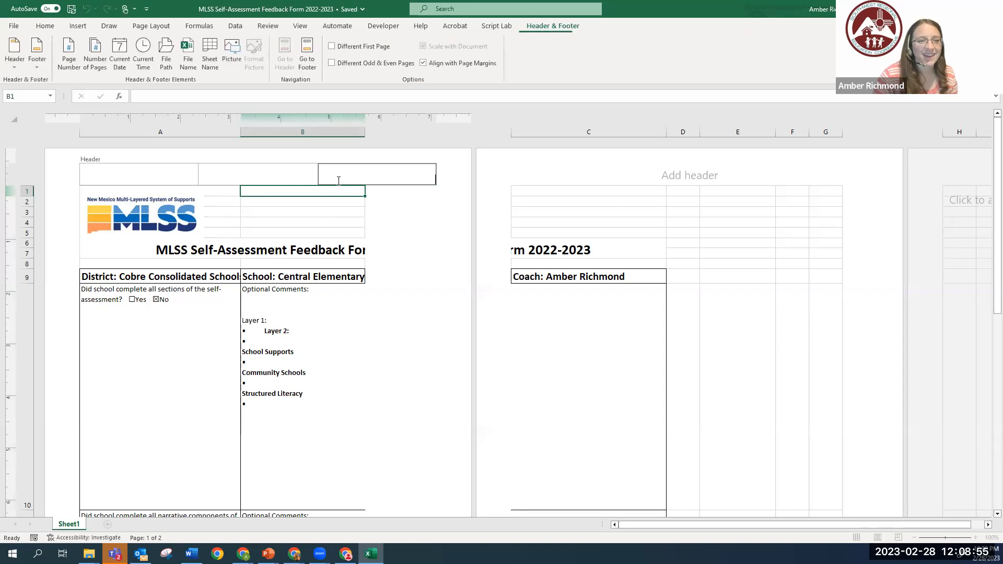
Enter the author's full name in the left section of the worksheet header.
click(159, 175)
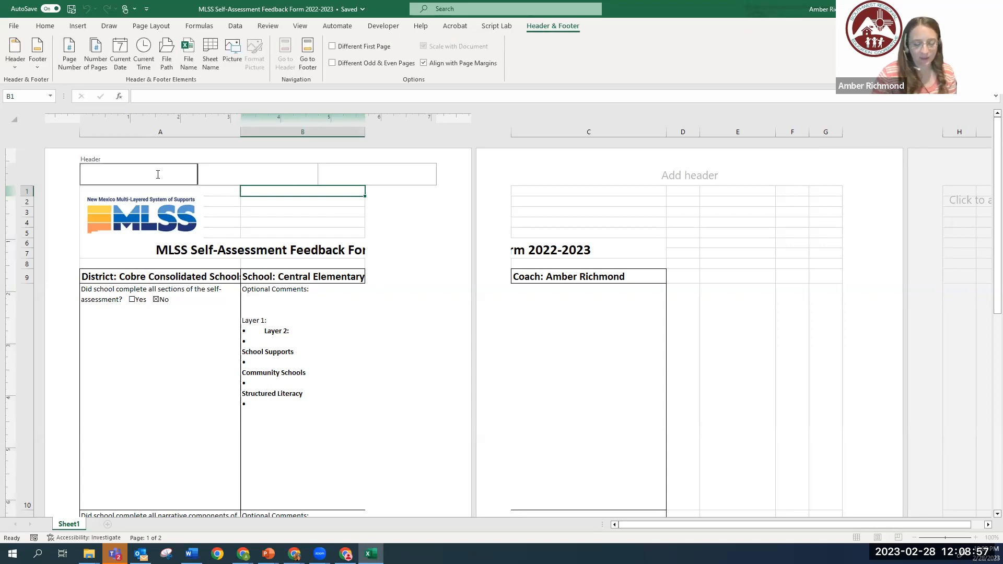
text(AMber)
key(BackSpace)
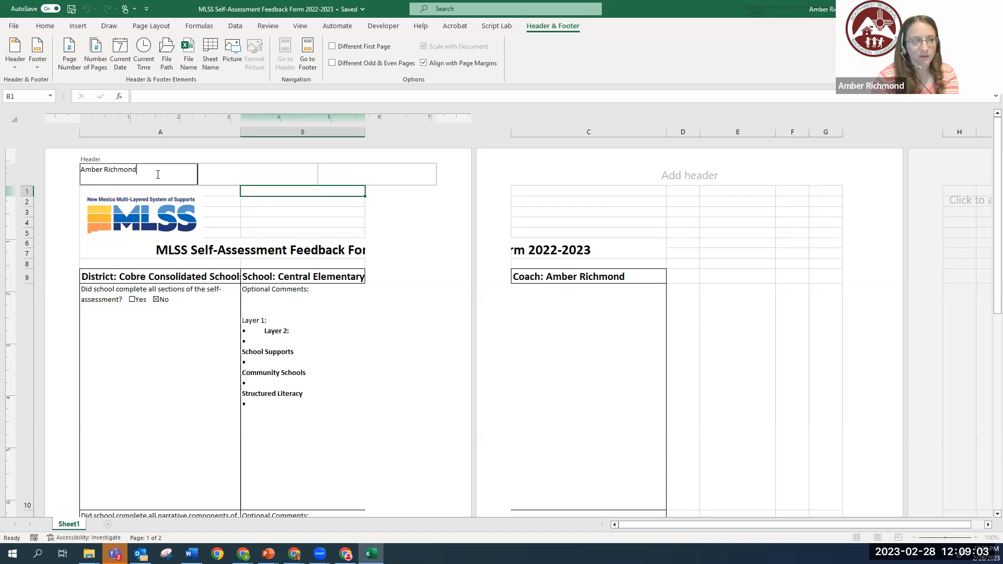
Insert the automatic current date in the header's right section, leave header editing and check the sheet's pages.
click(339, 174)
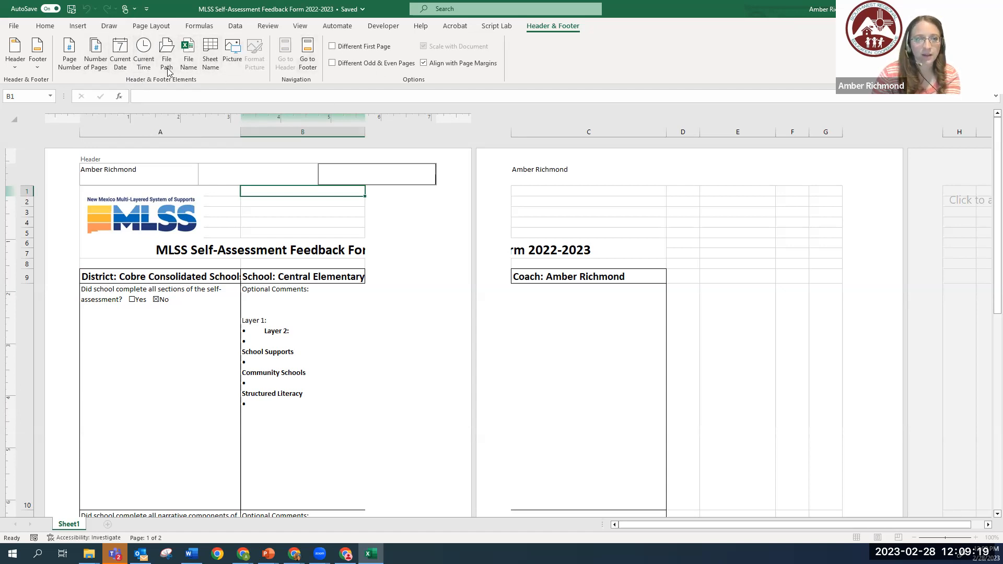
click(119, 52)
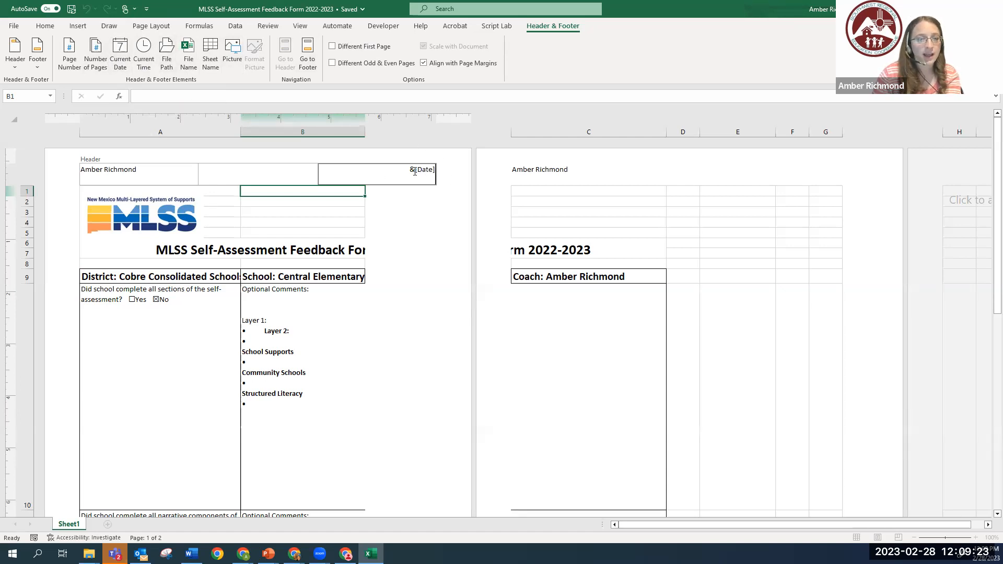
click(406, 241)
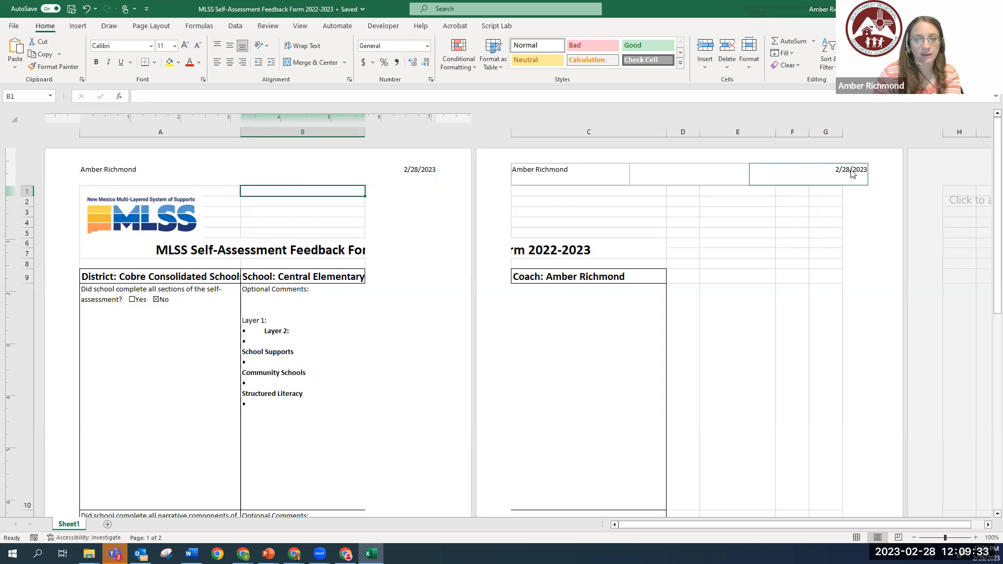
scroll(307, 350, down, 10)
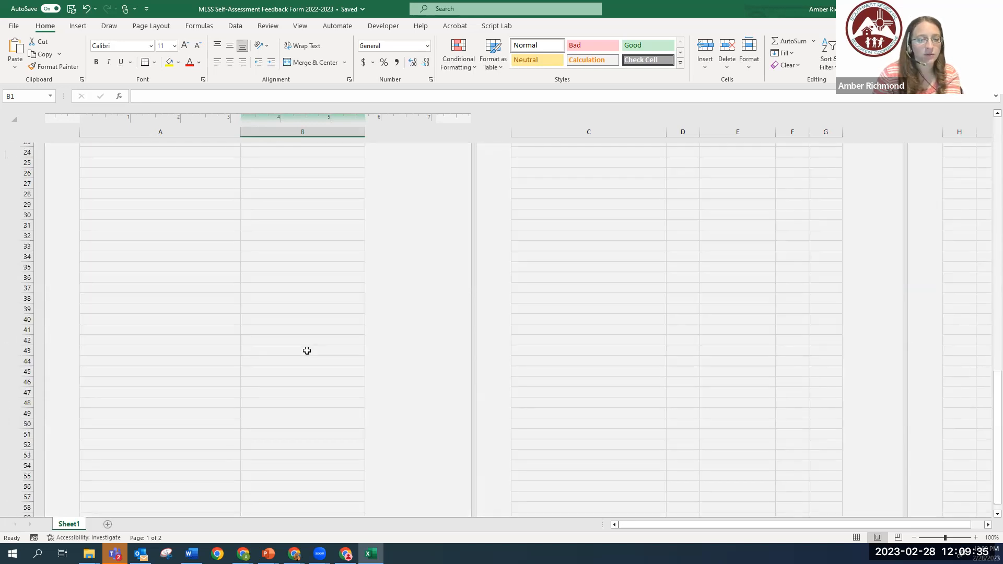
scroll(307, 350, up, 10)
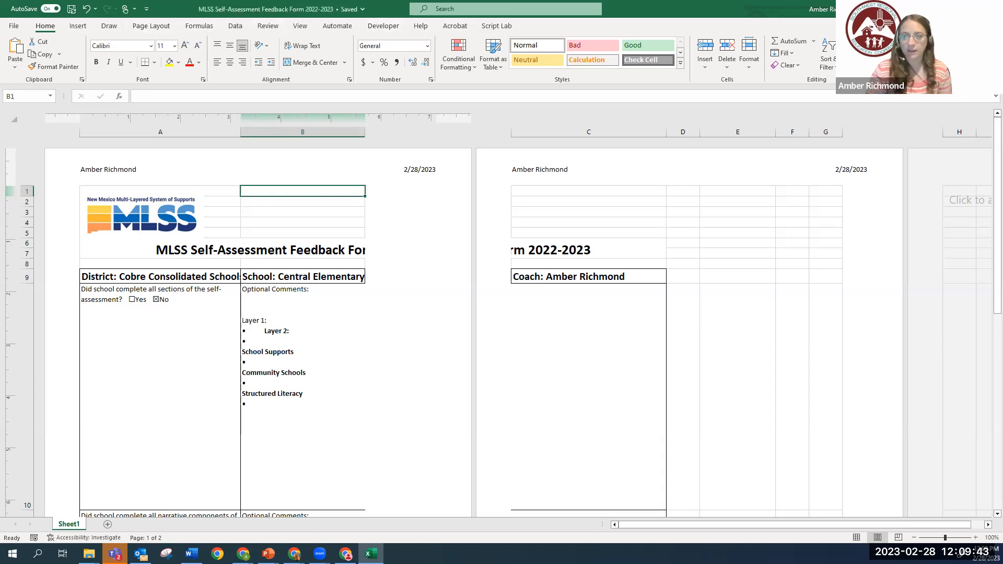
click(210, 29)
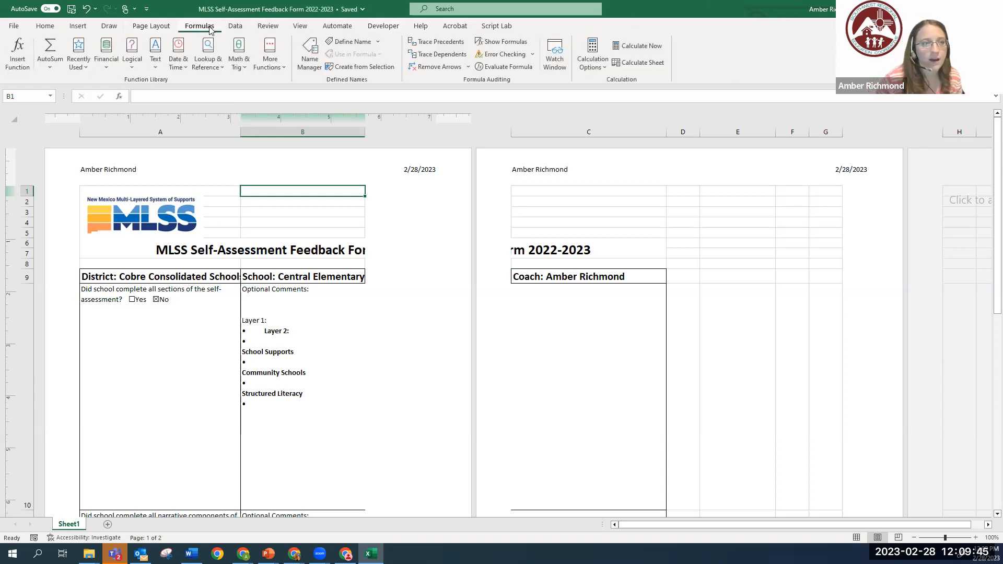
click(236, 26)
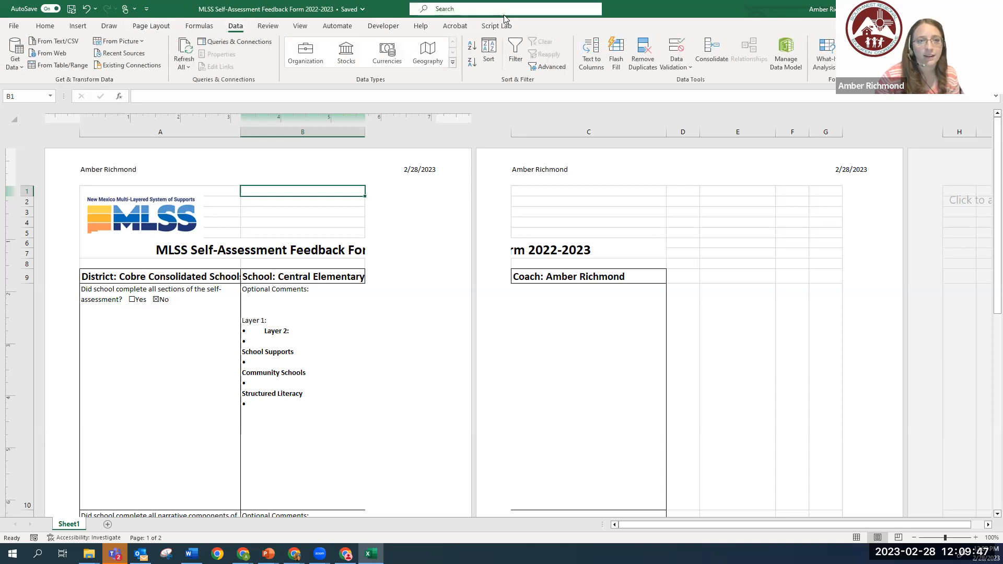
Select the empty center section of the worksheet header and display the header and footer tools.
click(258, 174)
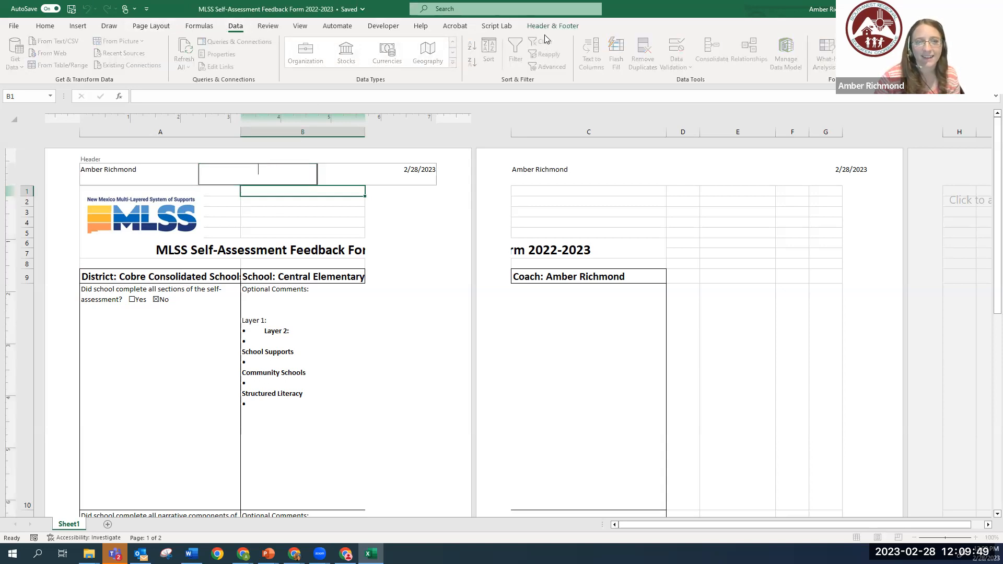
click(548, 27)
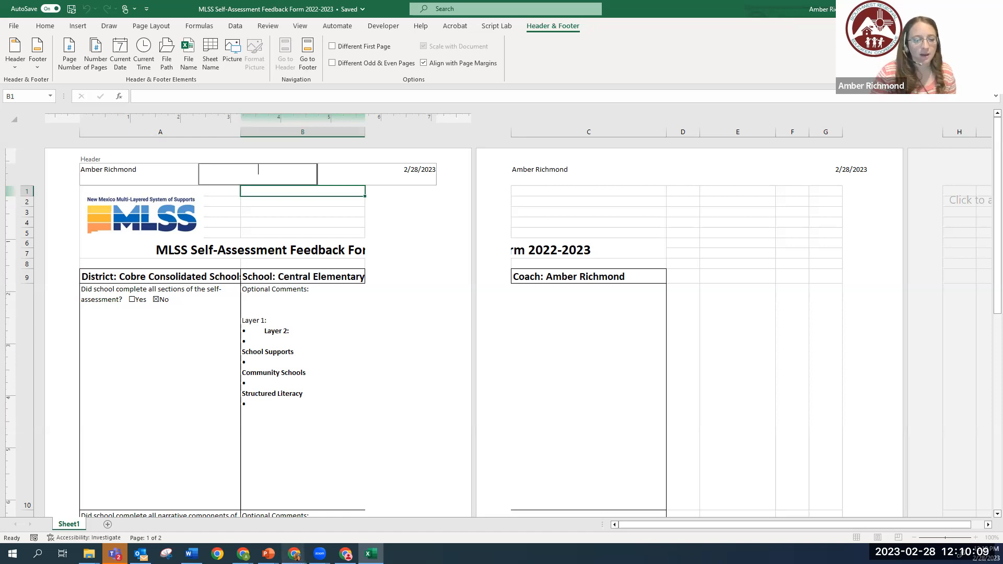
Switch to the Word document, review its header and page number across pages, and open the header with its editing tools.
click(192, 554)
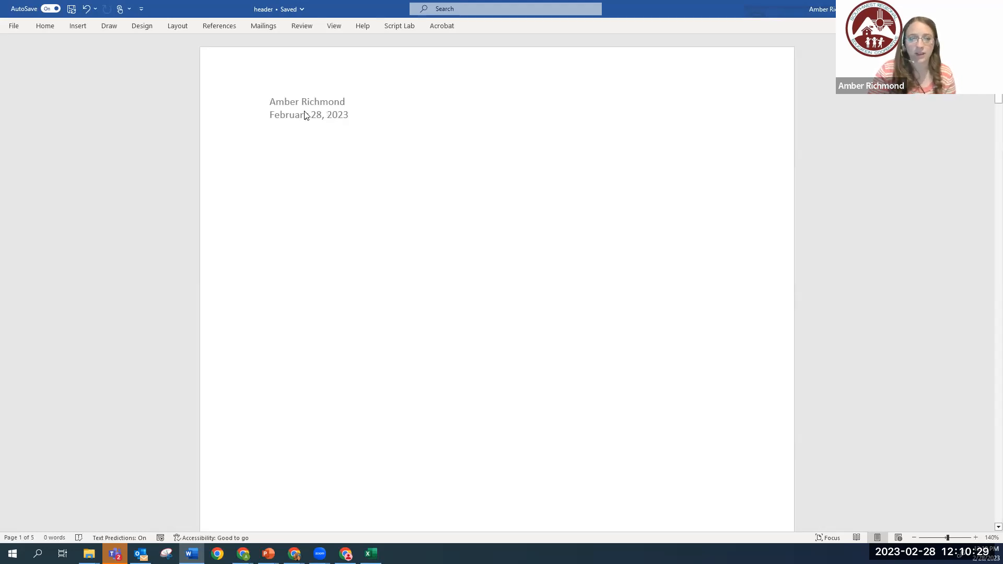
scroll(350, 175, down, 10)
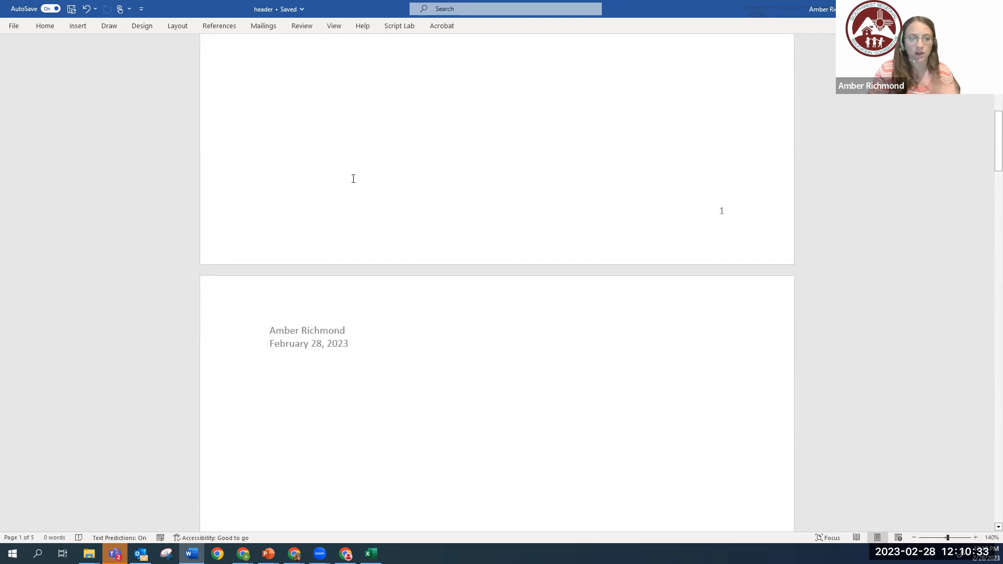
scroll(366, 198, up, 10)
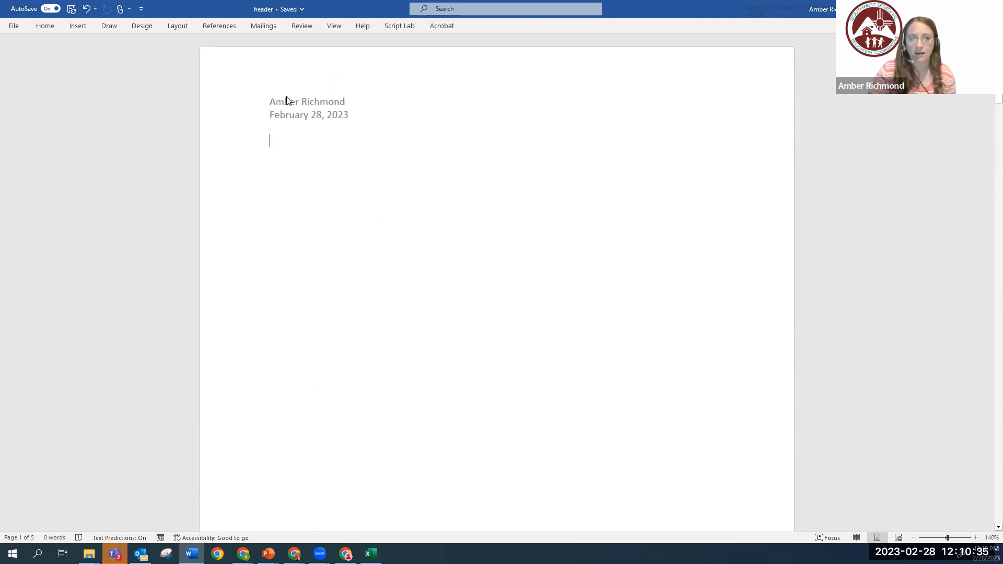
double_click(318, 90)
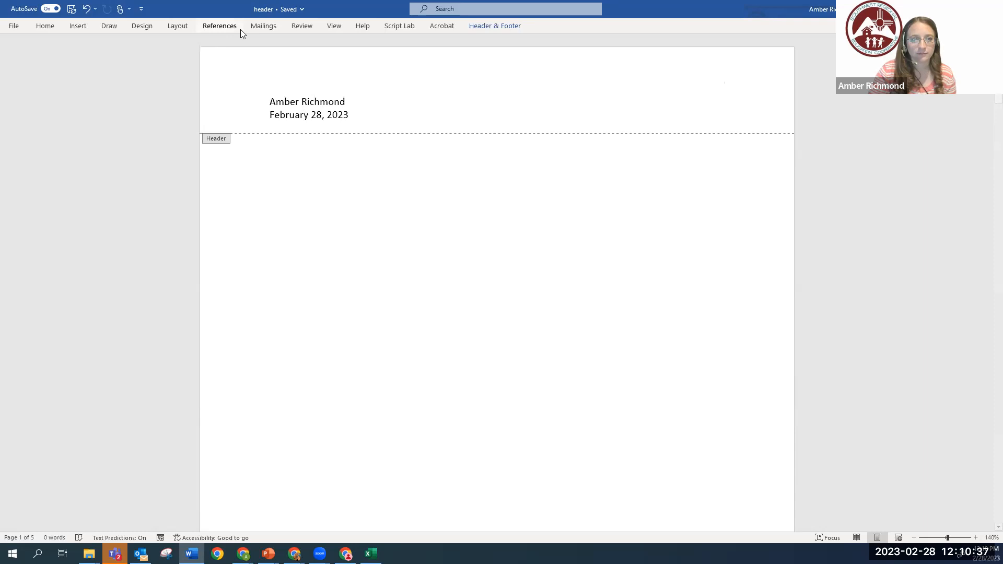
click(492, 31)
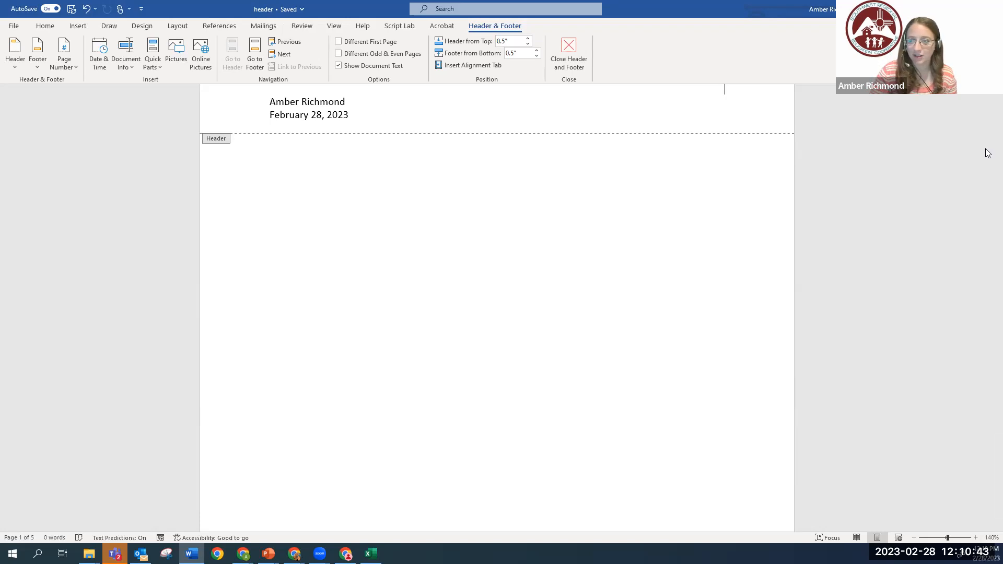
Switch to the browser window with the Tech Bytes page, maximize it and copy the page's web address.
click(457, 414)
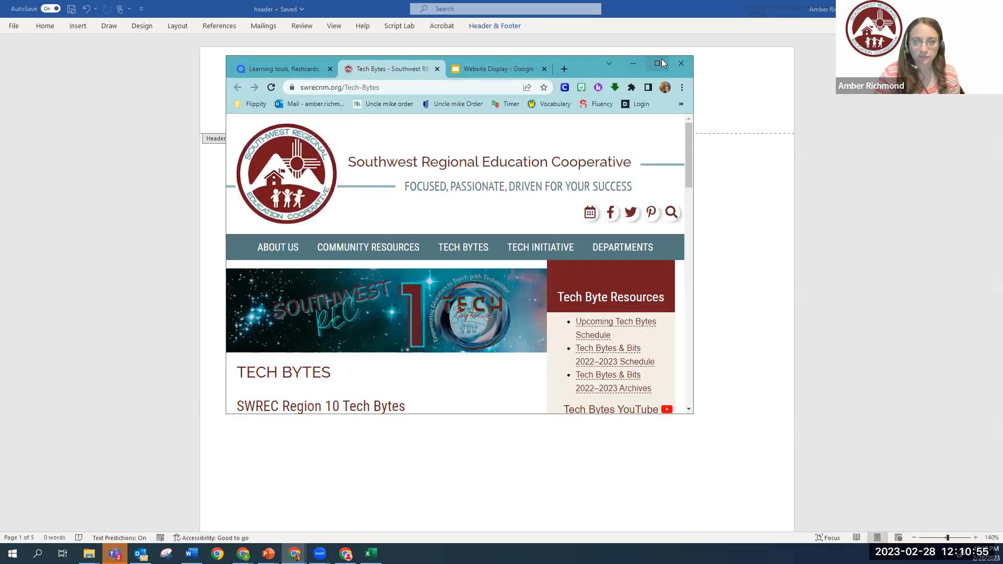
click(662, 59)
click(132, 28)
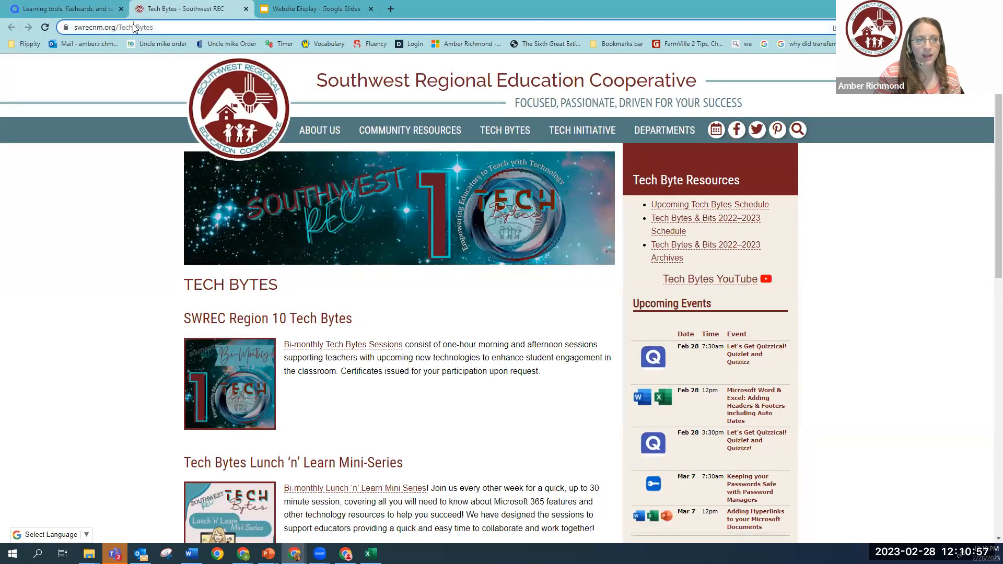
right_click(133, 26)
click(186, 99)
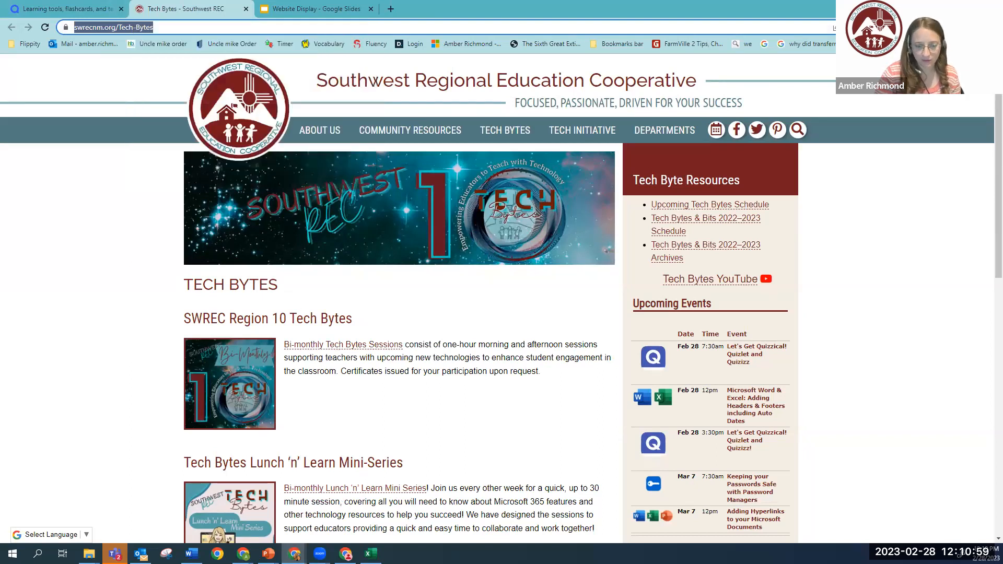
Examine the upcoming events on the Tech Bytes page, including details of the Quizlet and Quizizz and Password Managers sessions.
mouse_move(319, 553)
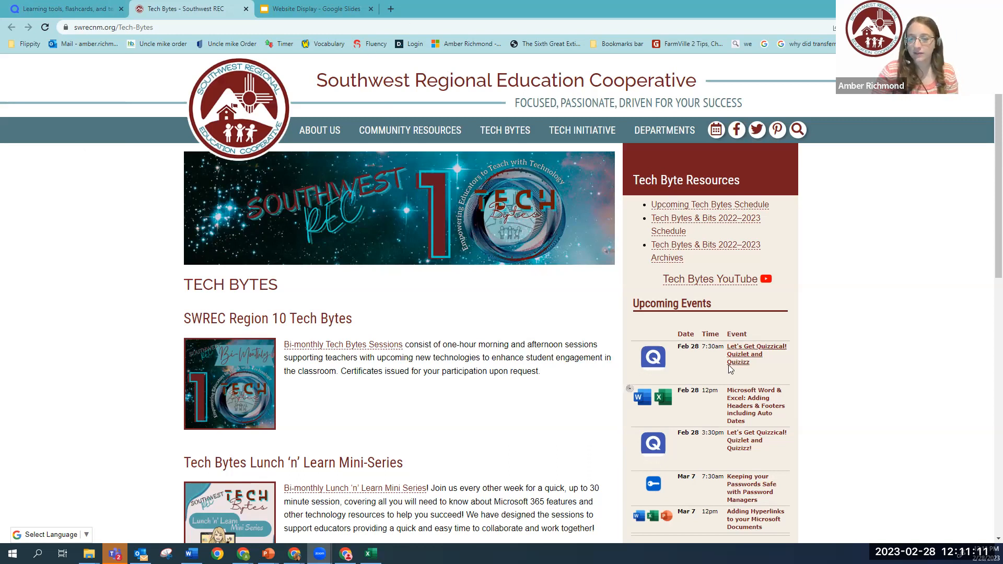
click(940, 340)
mouse_move(773, 349)
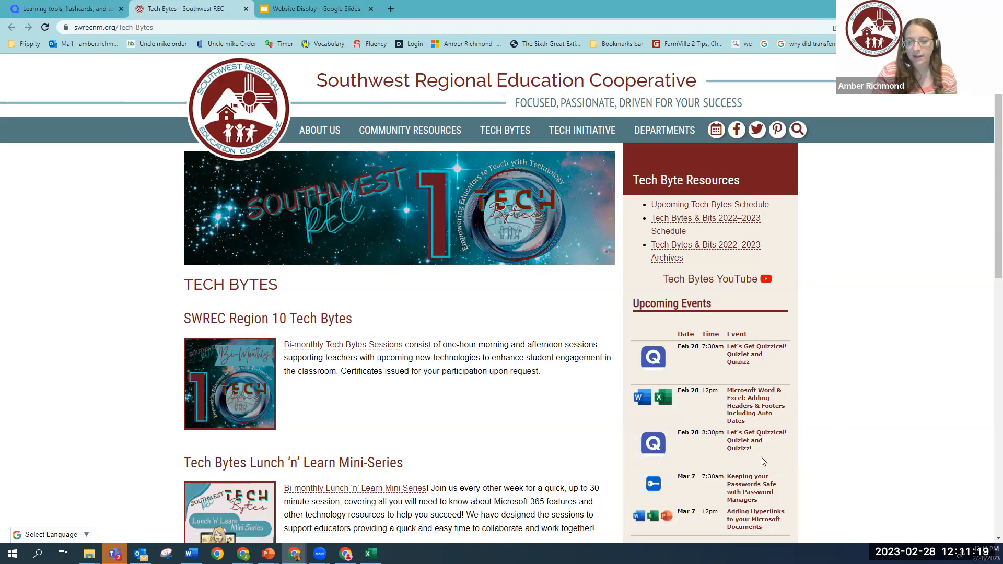
mouse_move(762, 461)
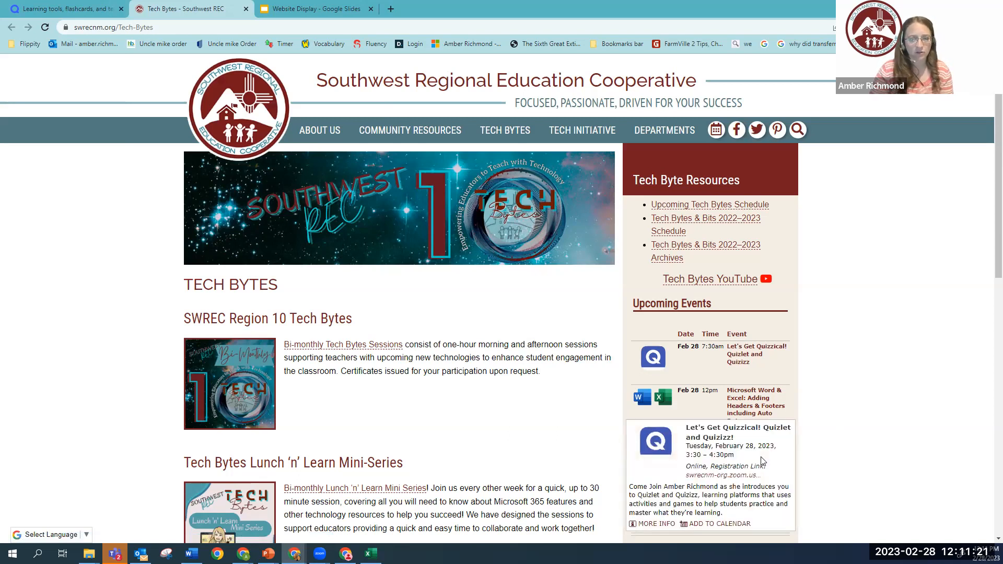
scroll(851, 436, down, 2)
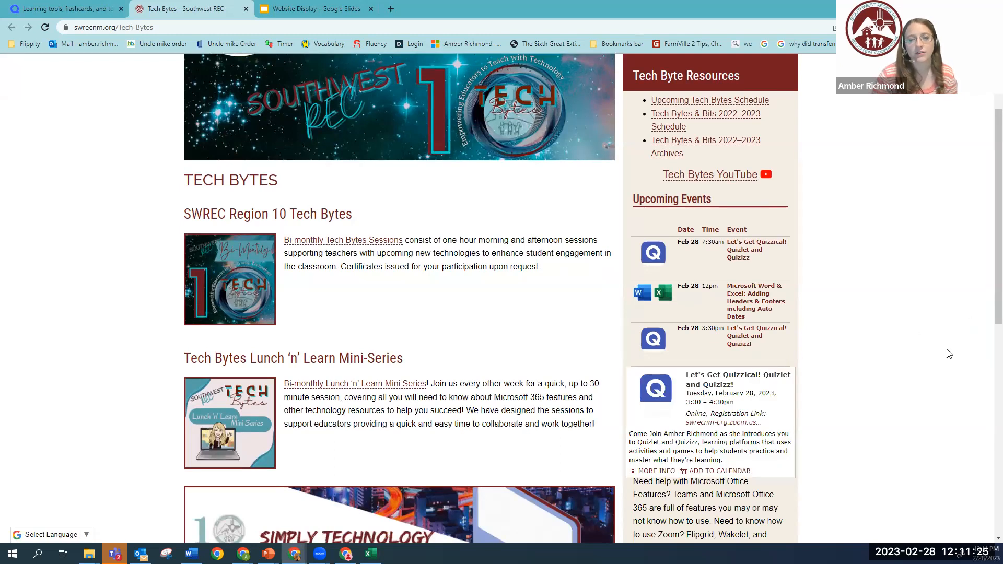
mouse_move(753, 392)
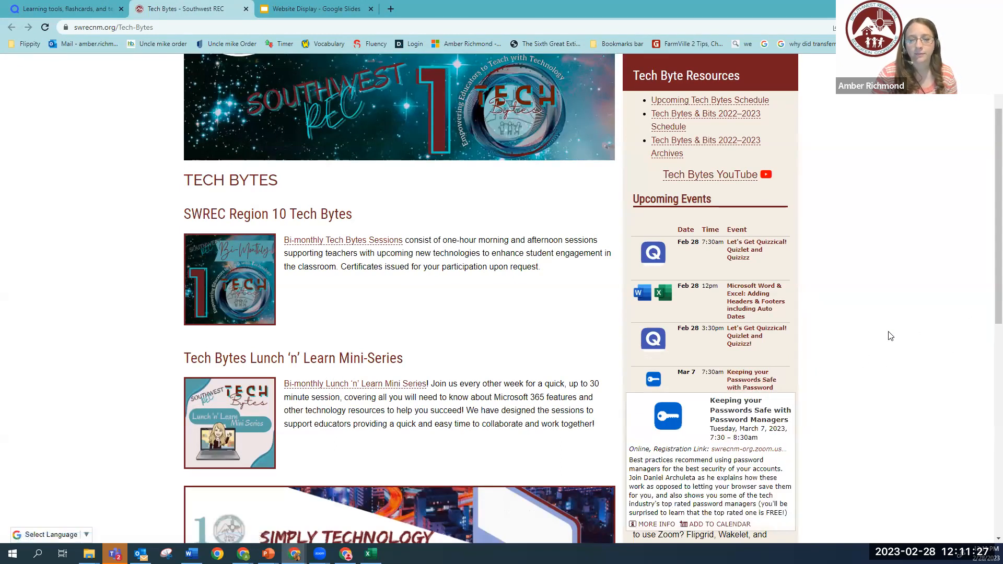
scroll(836, 311, down, 2)
mouse_move(774, 284)
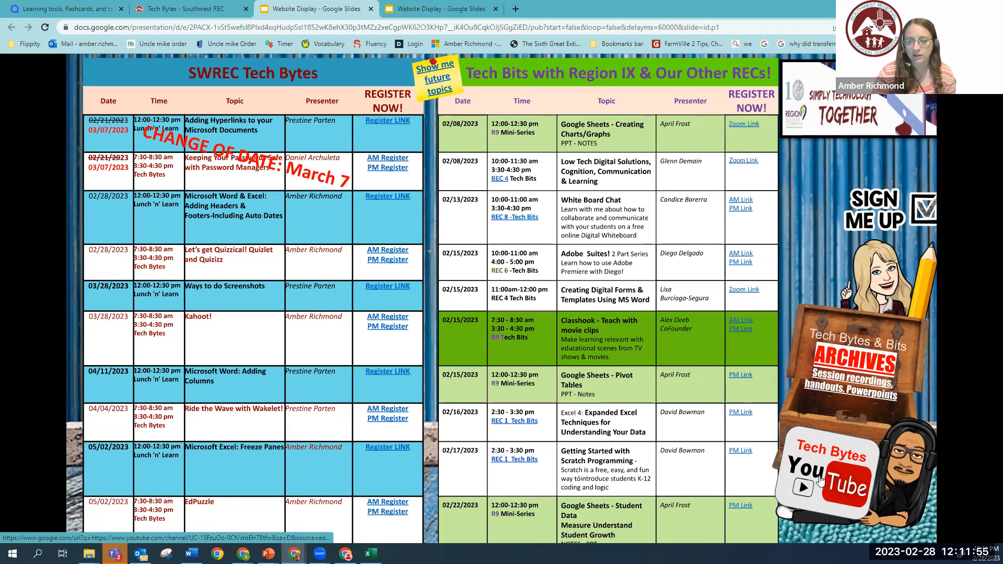
Open the Tech Bytes YouTube channel from the schedule slide, look it over and close its tab.
click(821, 480)
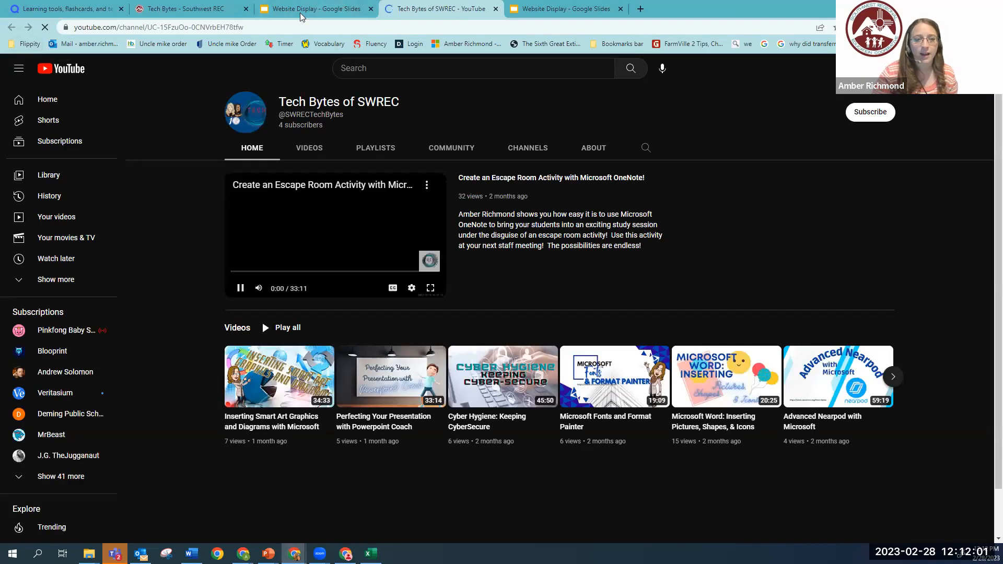
click(496, 9)
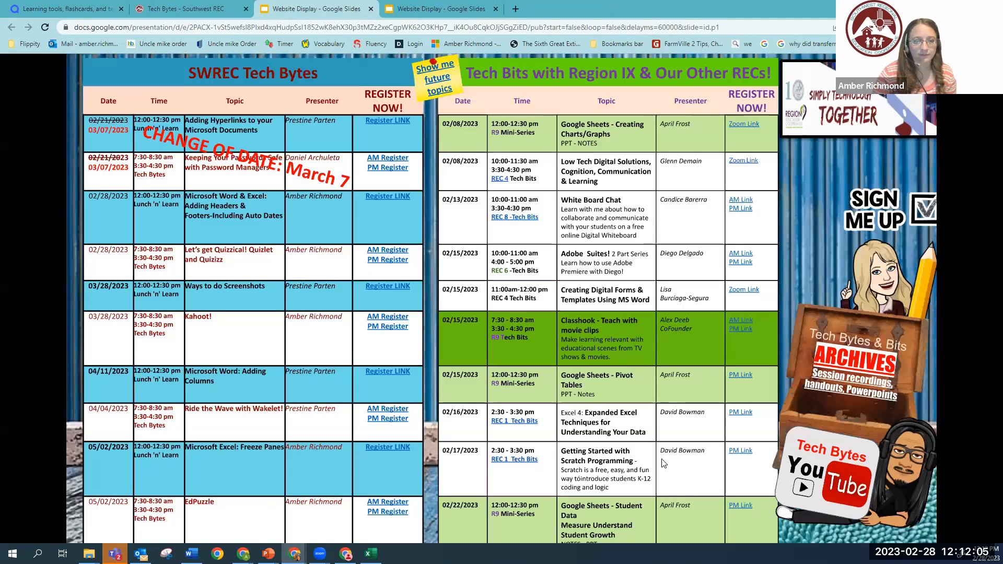